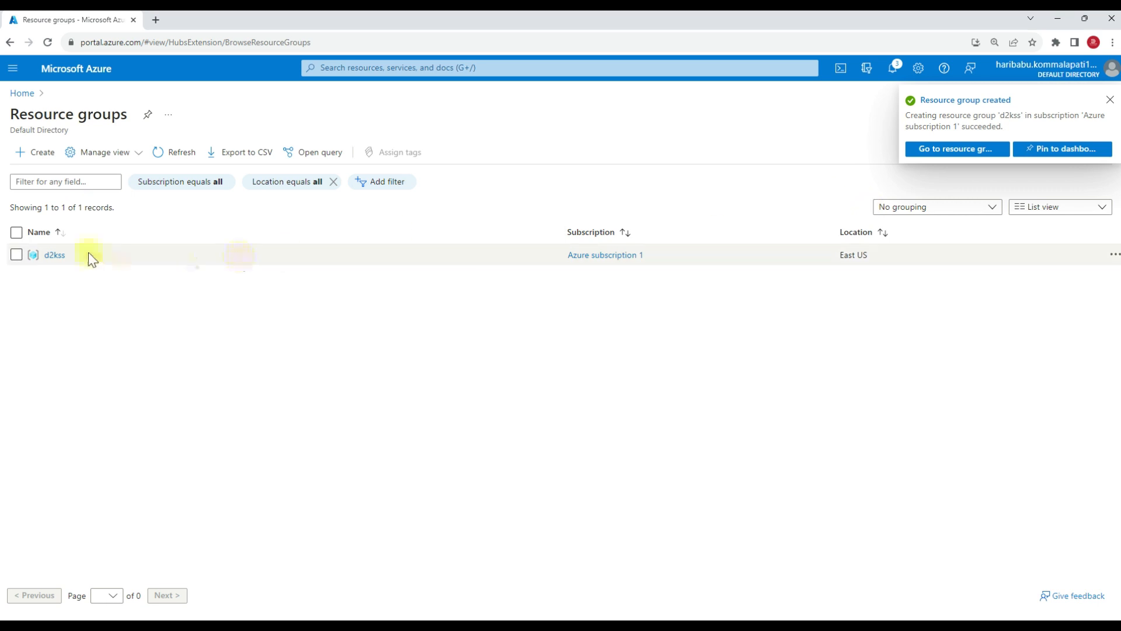
Start creating a Microsoft Storage account resource from the Marketplace inside the d2kss resource group.
click(53, 255)
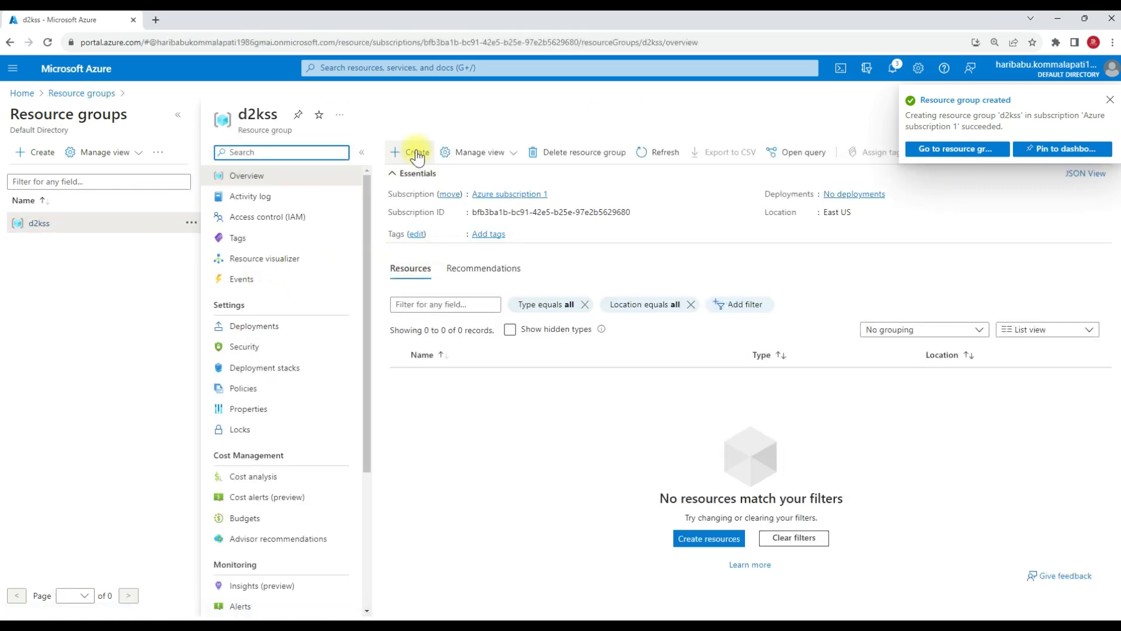
click(417, 152)
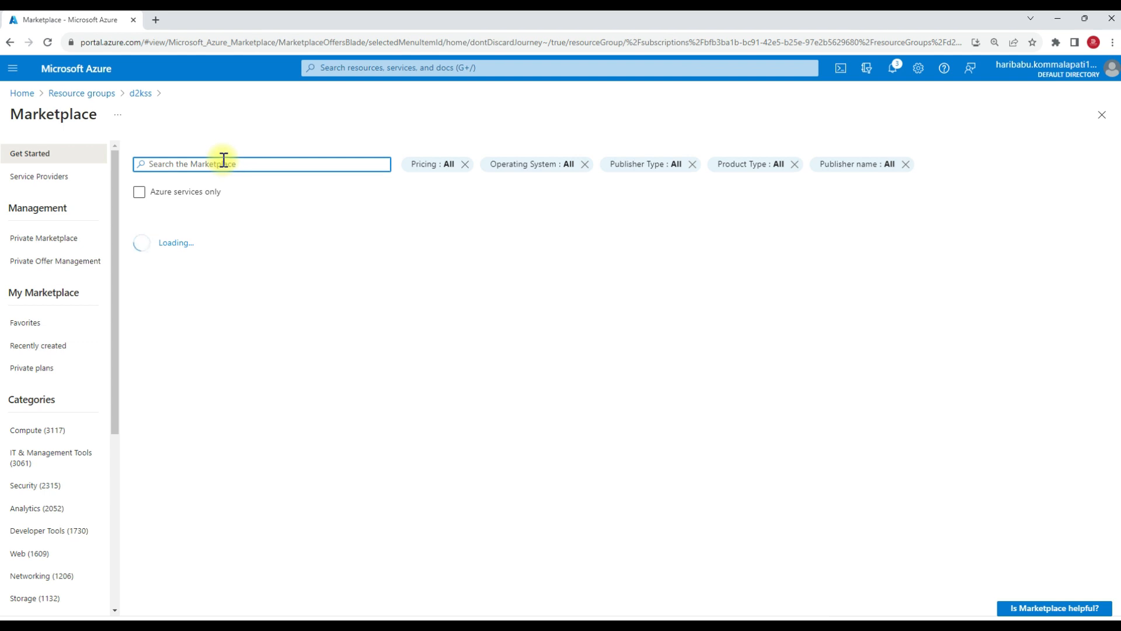
text(storage)
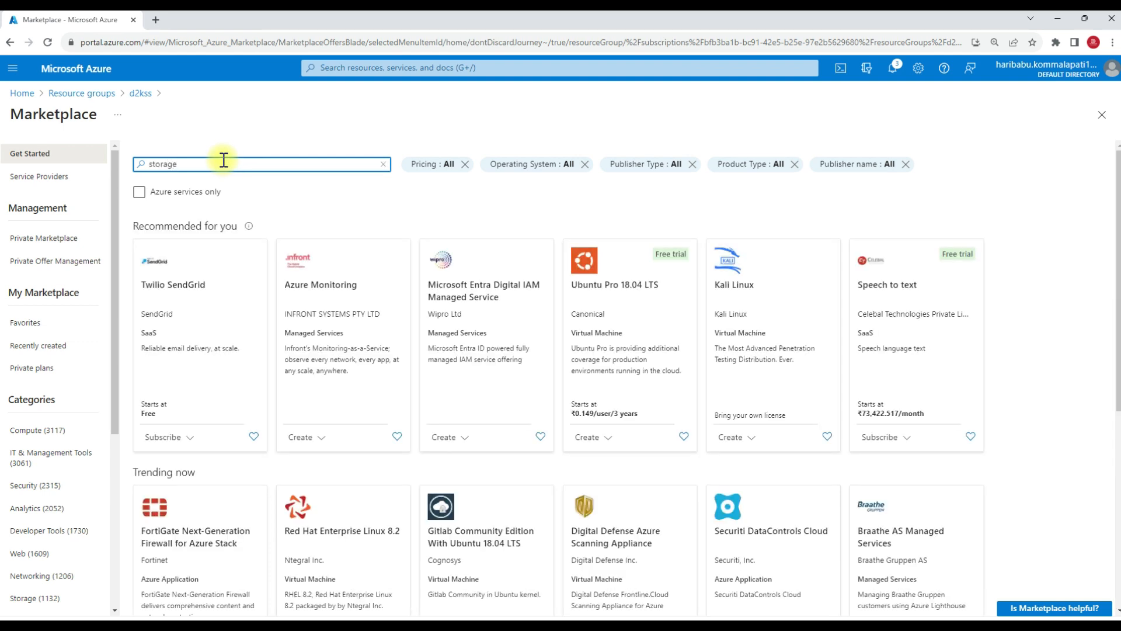
click(213, 184)
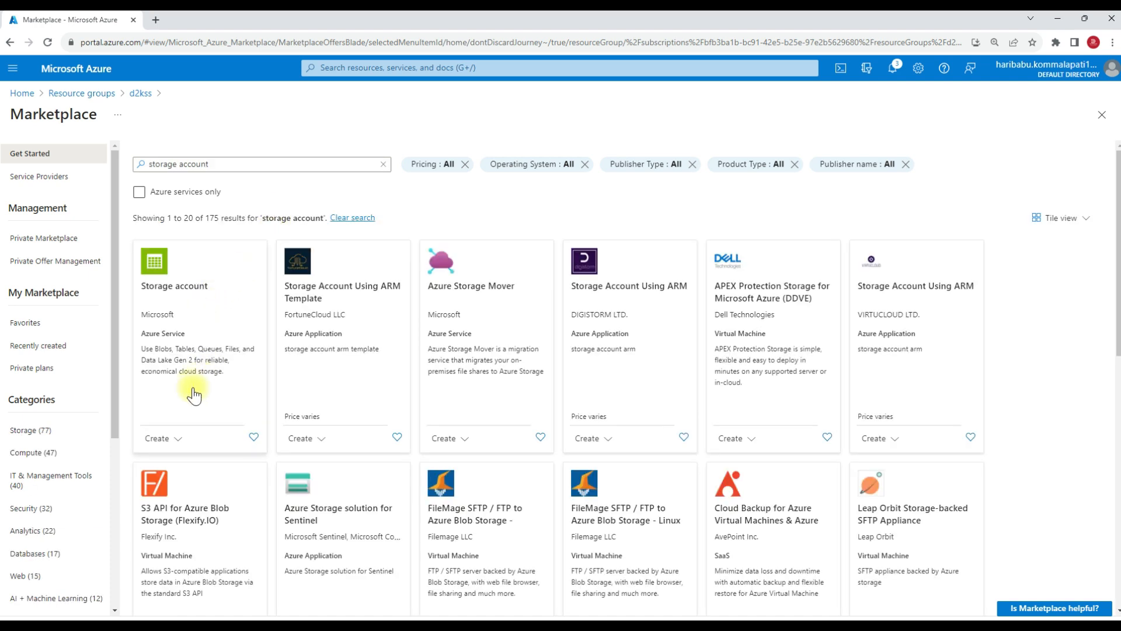
click(178, 439)
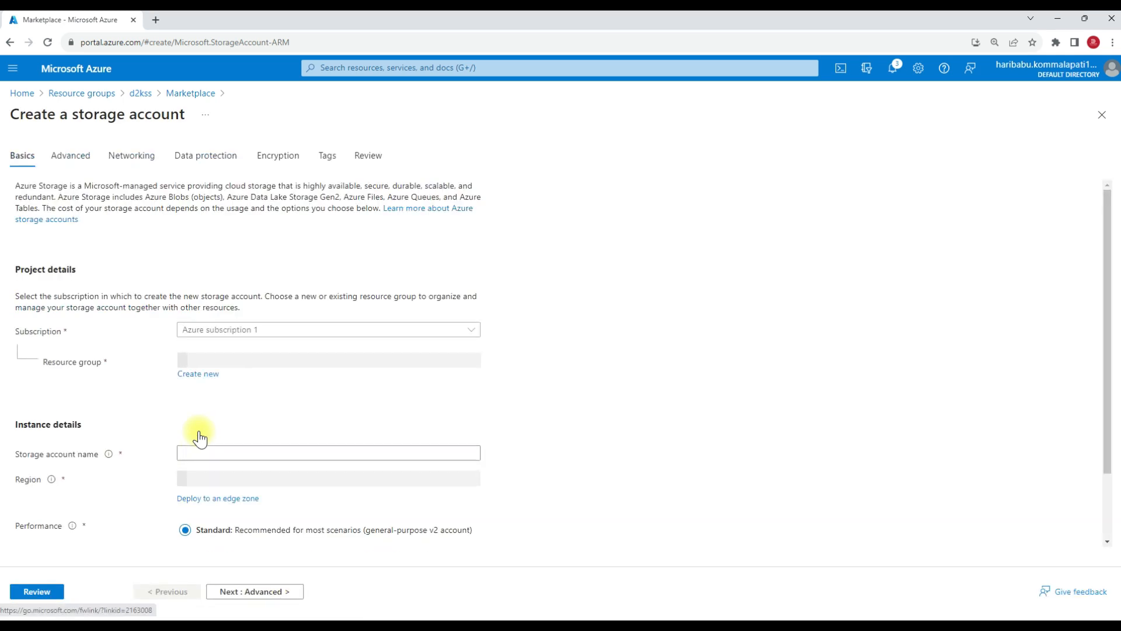
Name the storage account d2kssstrgaccount, set redundancy to Locally-redundant storage (LRS), and review and create it.
click(210, 454)
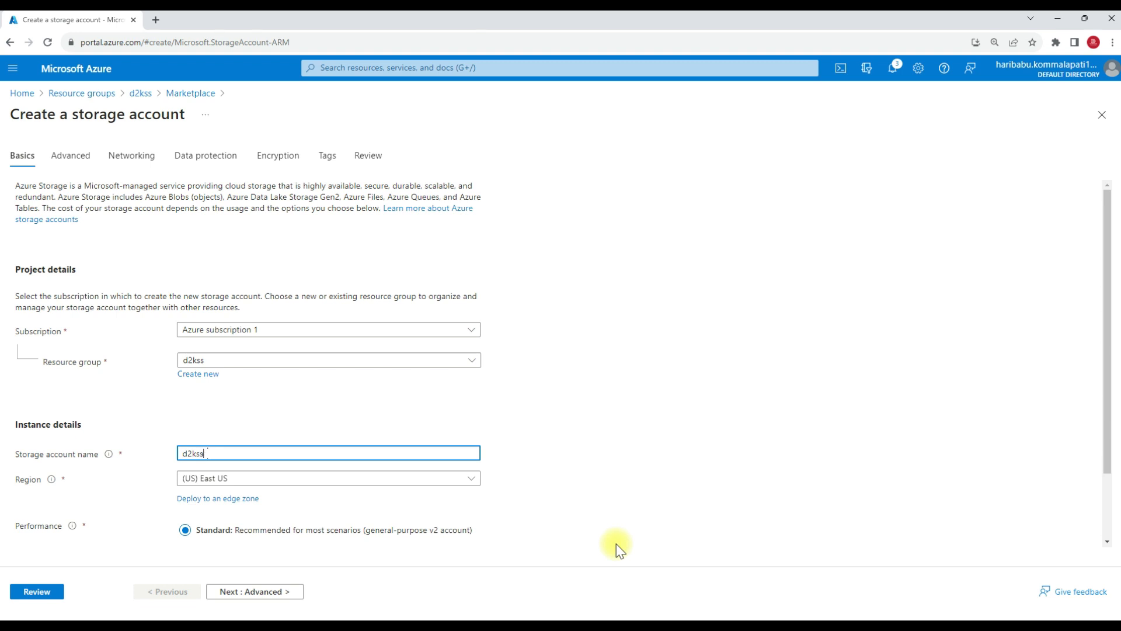
text(d2kssstrgaccount)
scroll(296, 488, down, 2)
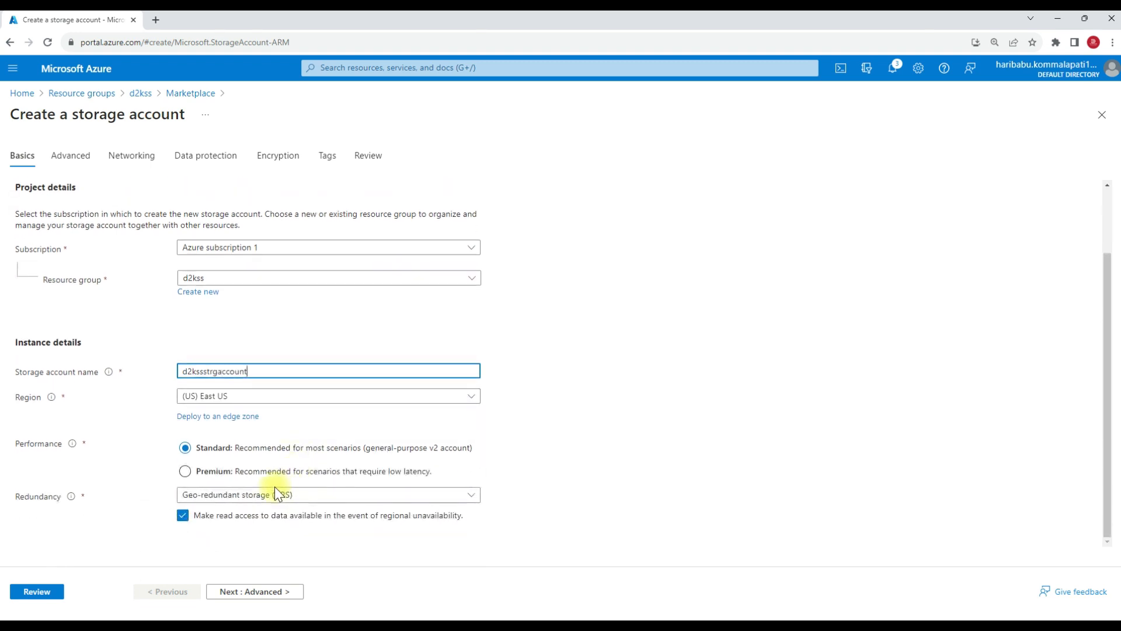
click(215, 497)
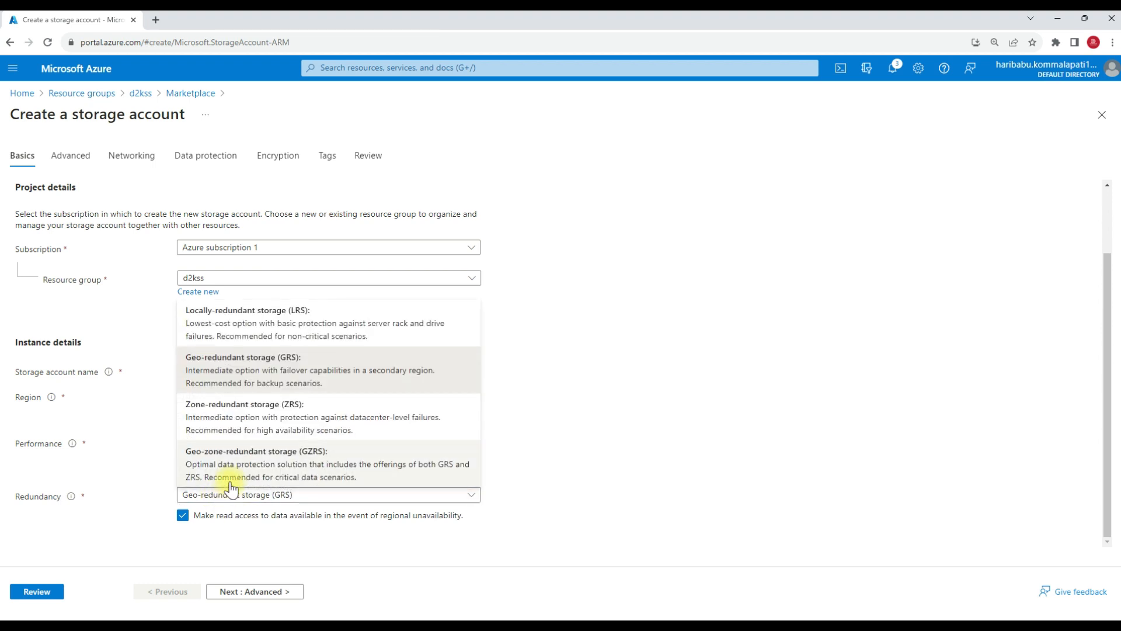
click(217, 327)
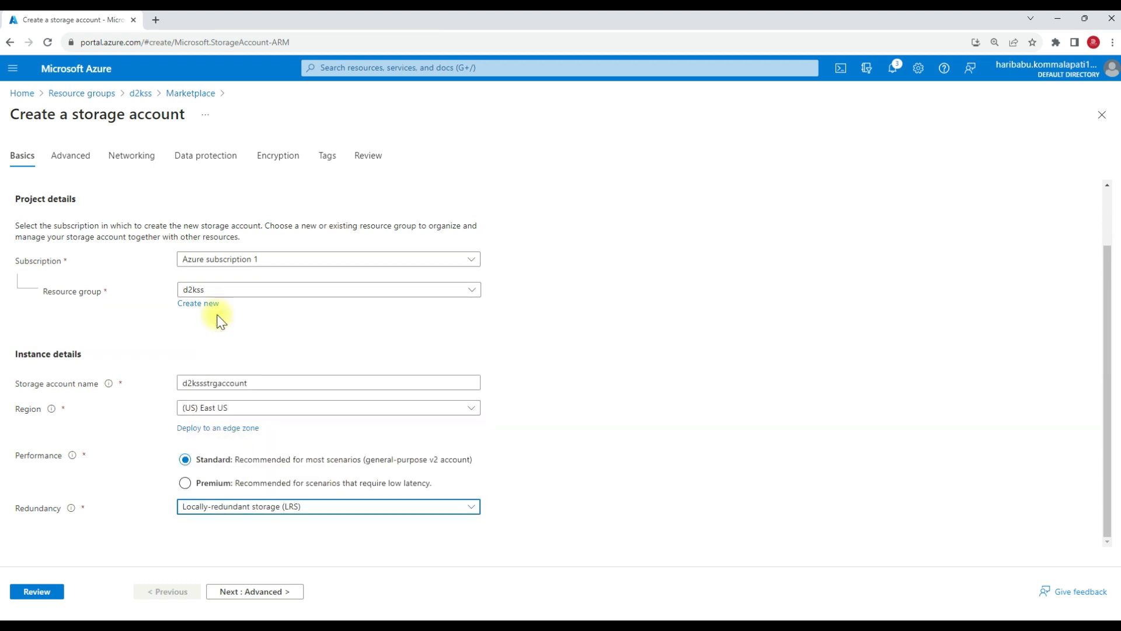
click(47, 595)
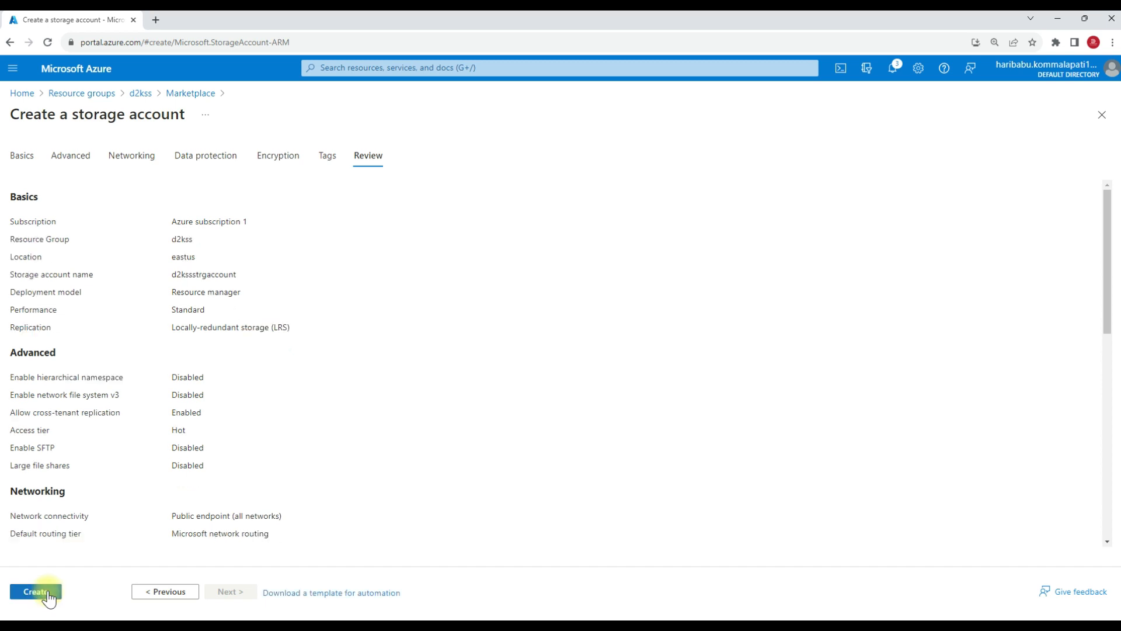
click(36, 591)
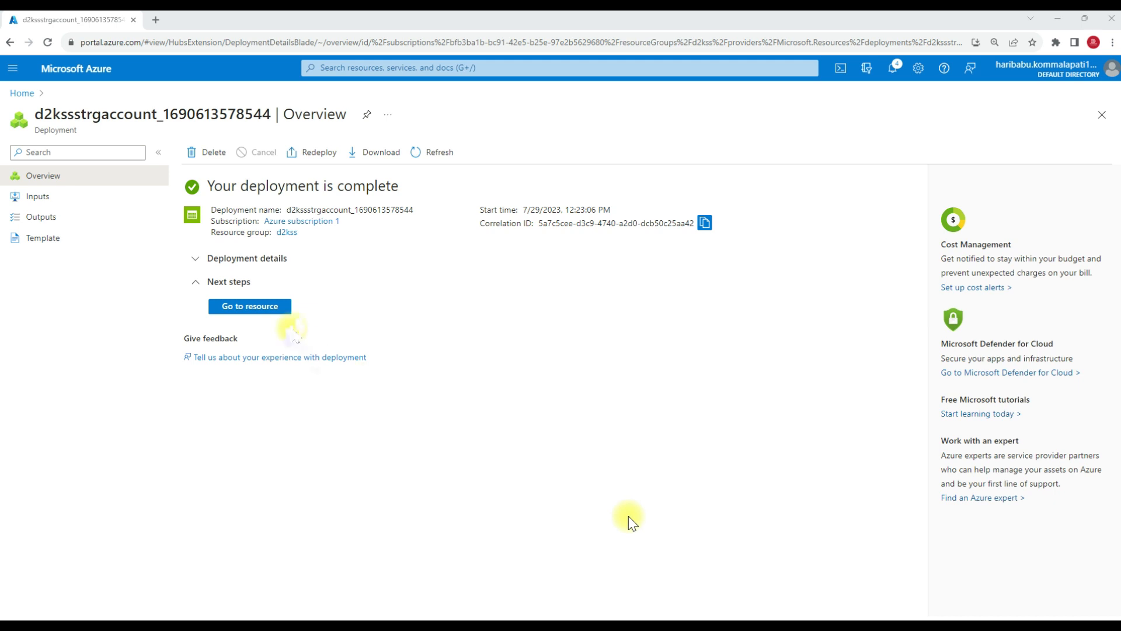
Open the deployed storage account and add a table named items.
click(259, 311)
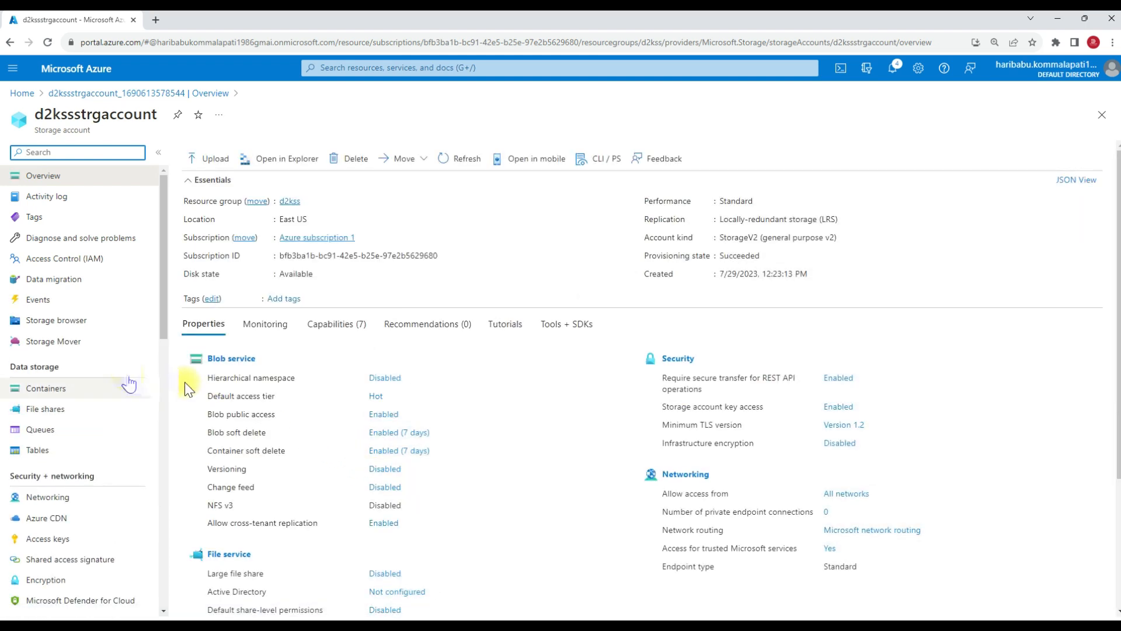
click(38, 456)
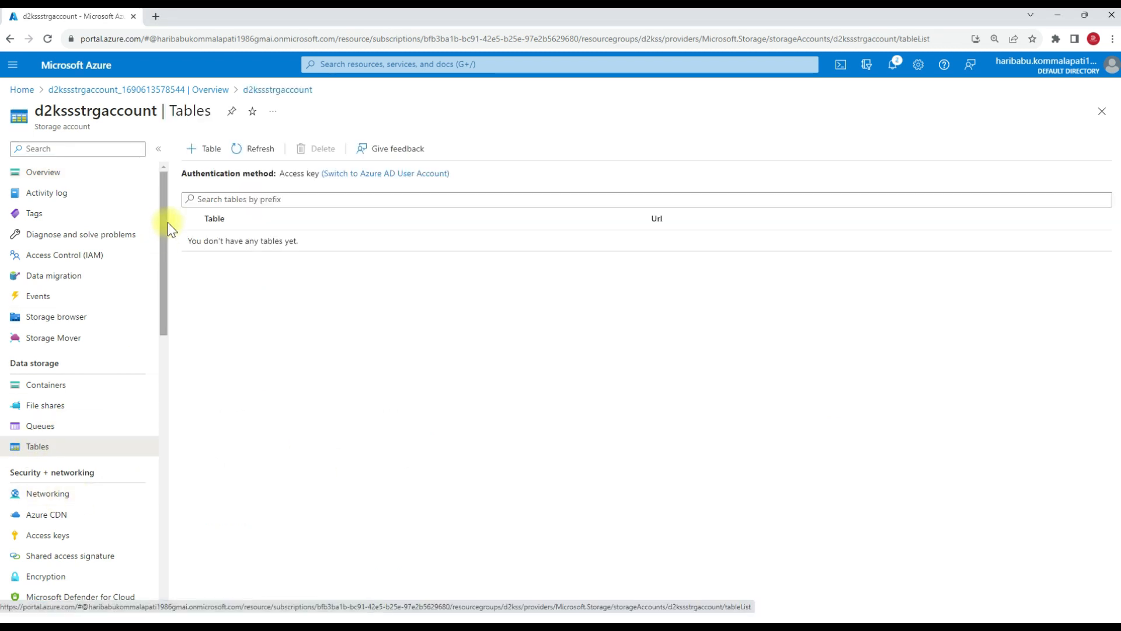
click(205, 153)
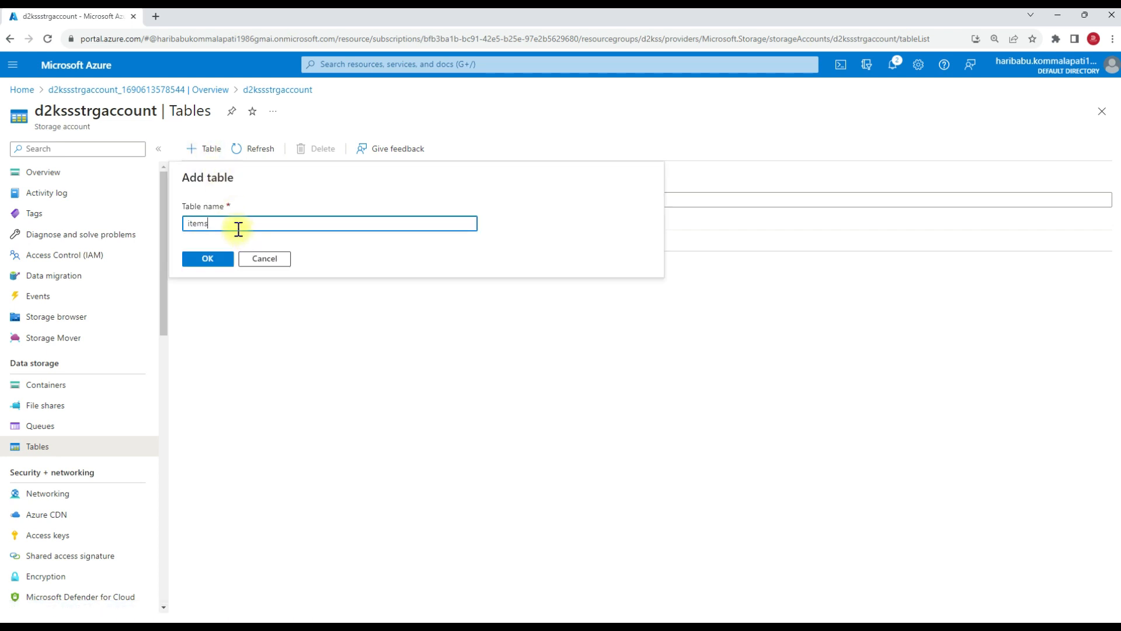
click(217, 257)
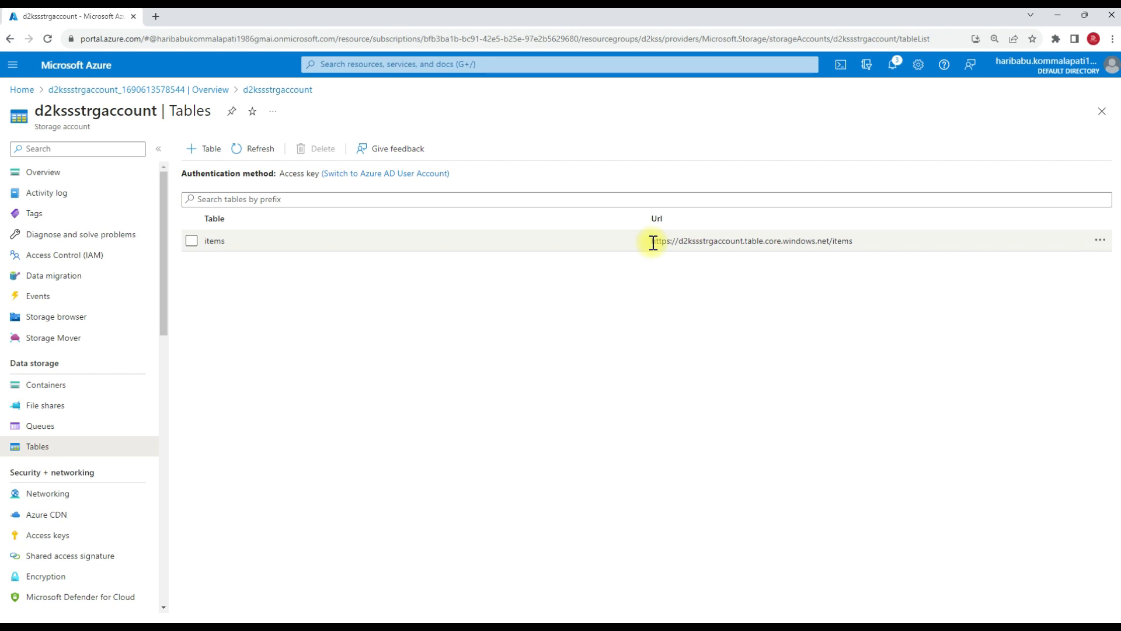
drag(652, 241, 827, 256)
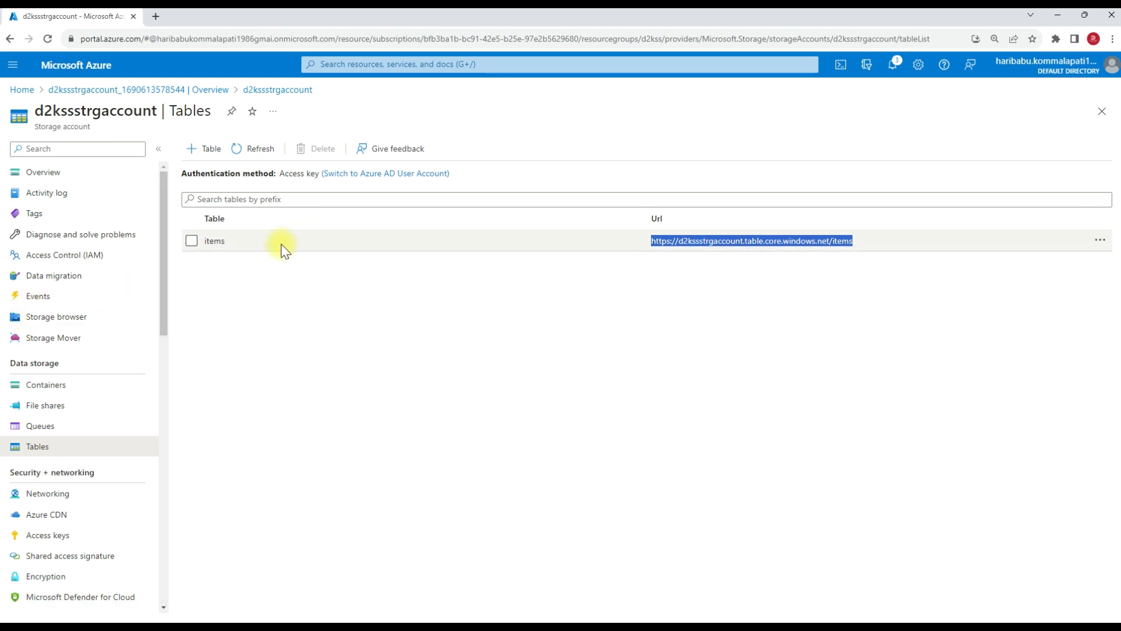
Open the items table in the storage account's Storage browser.
click(60, 321)
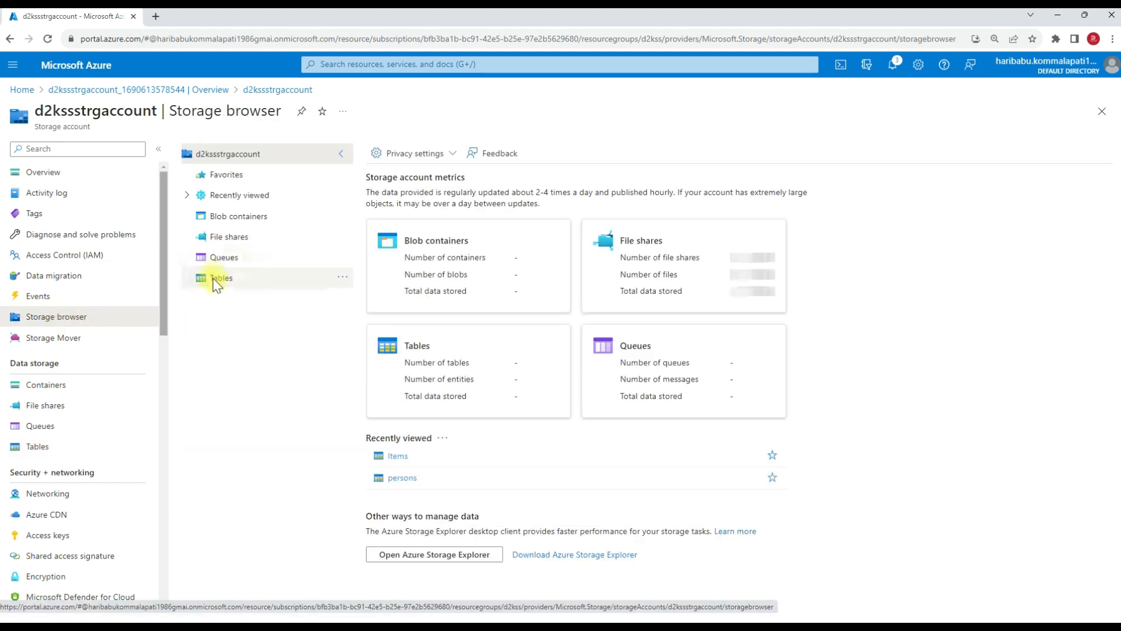
click(216, 279)
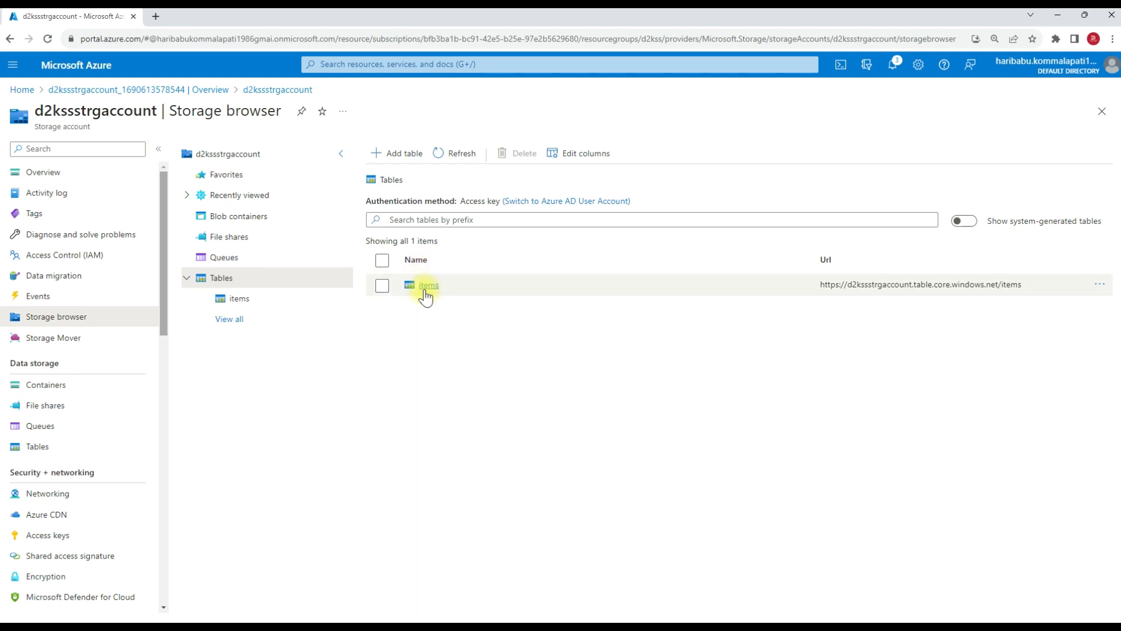
click(426, 287)
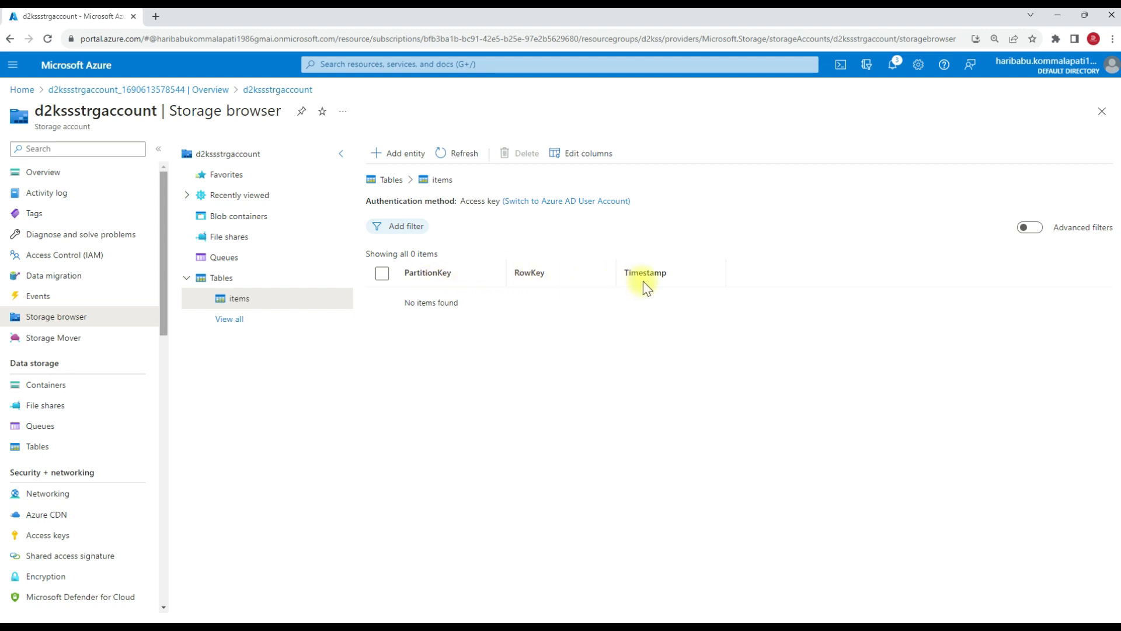
Start a new entity in the items table and add an ItemNo property of type Int32.
click(405, 157)
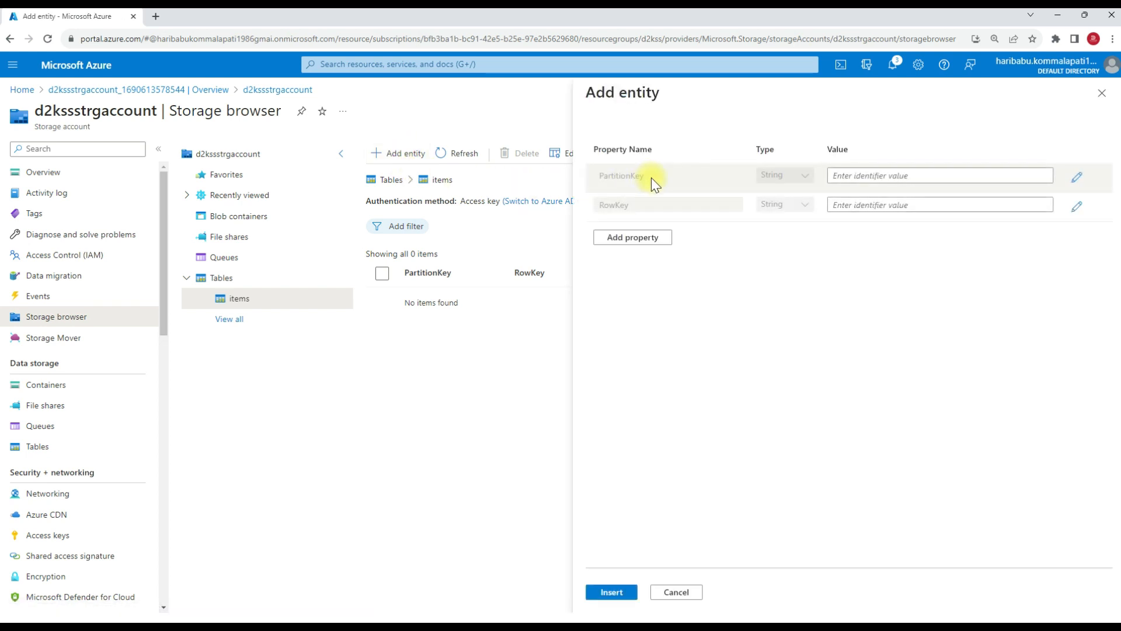
click(642, 237)
click(700, 237)
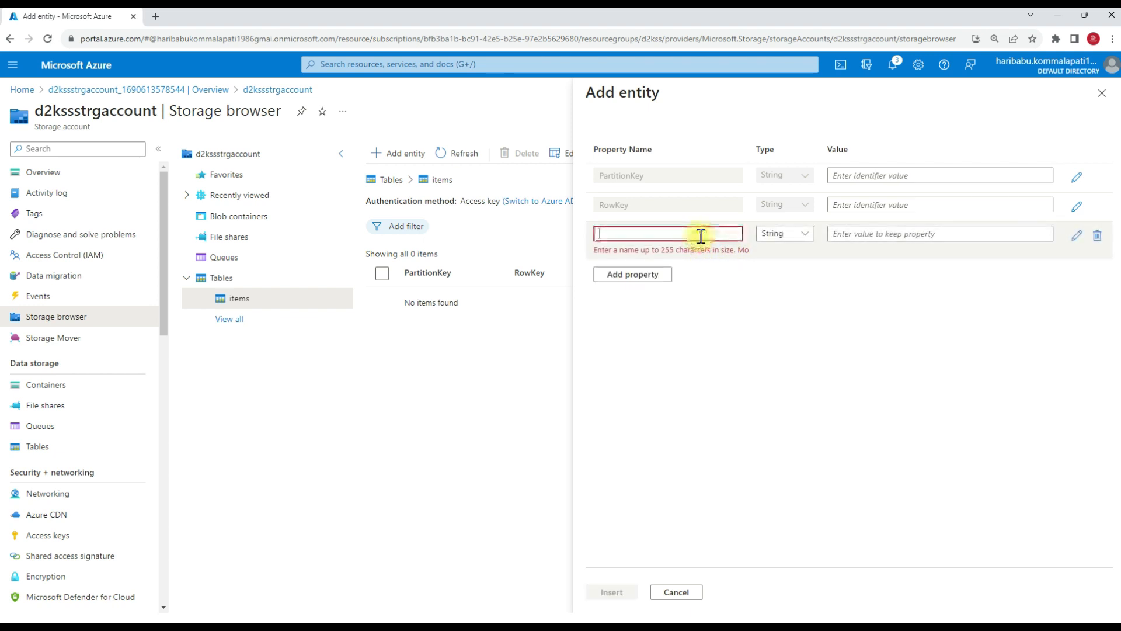
text(I)
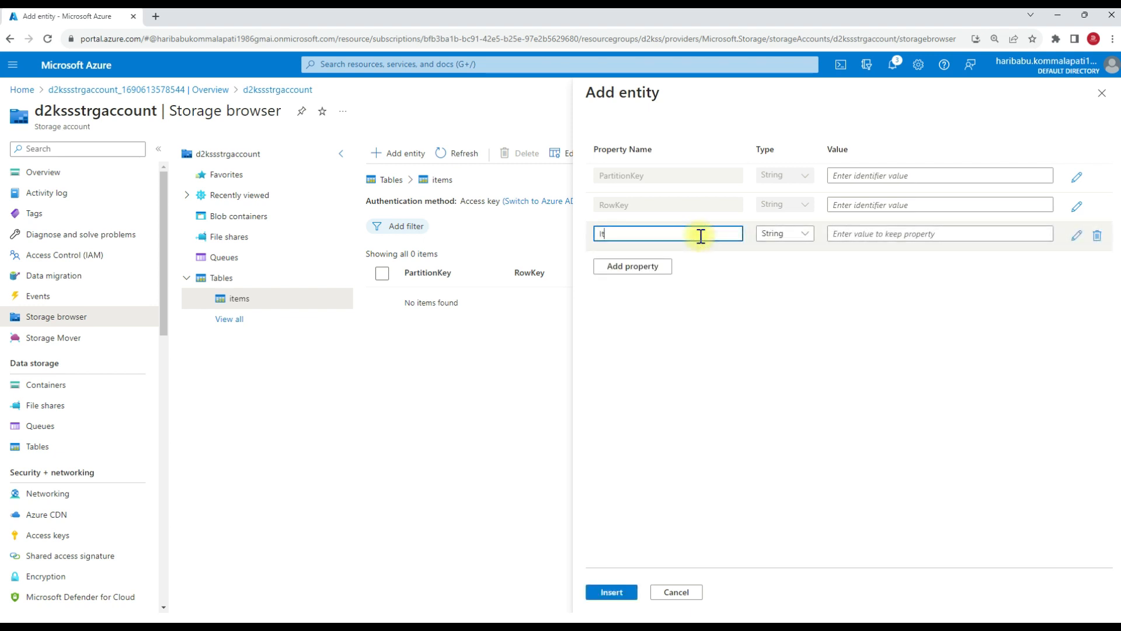
text(t)
key(BackSpace)
key(BackSpace)
text(I)
click(782, 234)
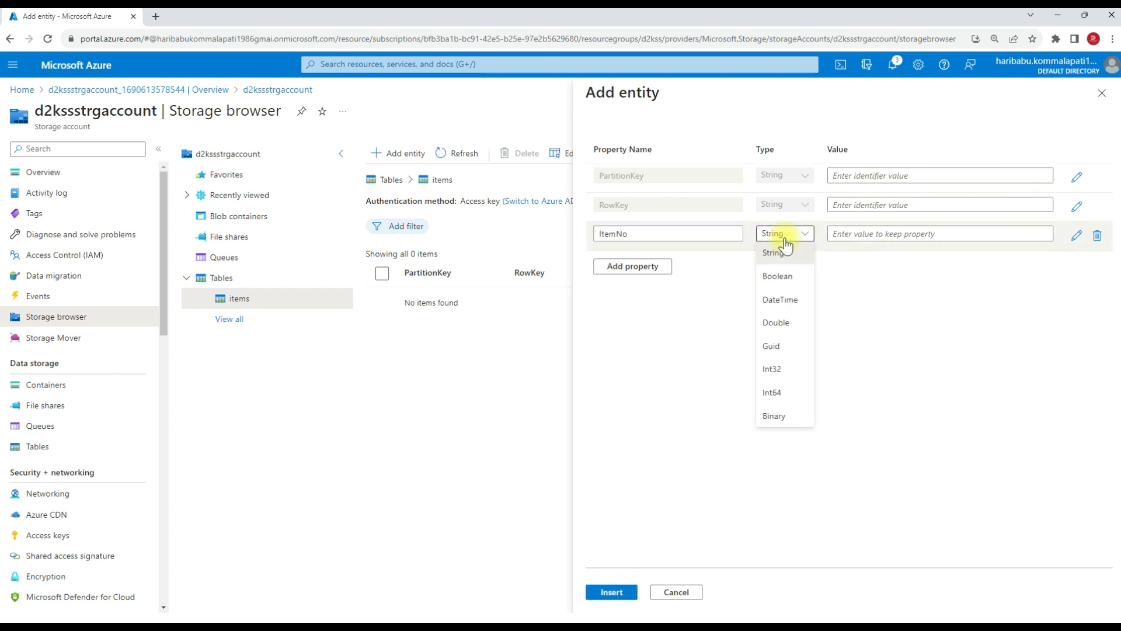
click(776, 369)
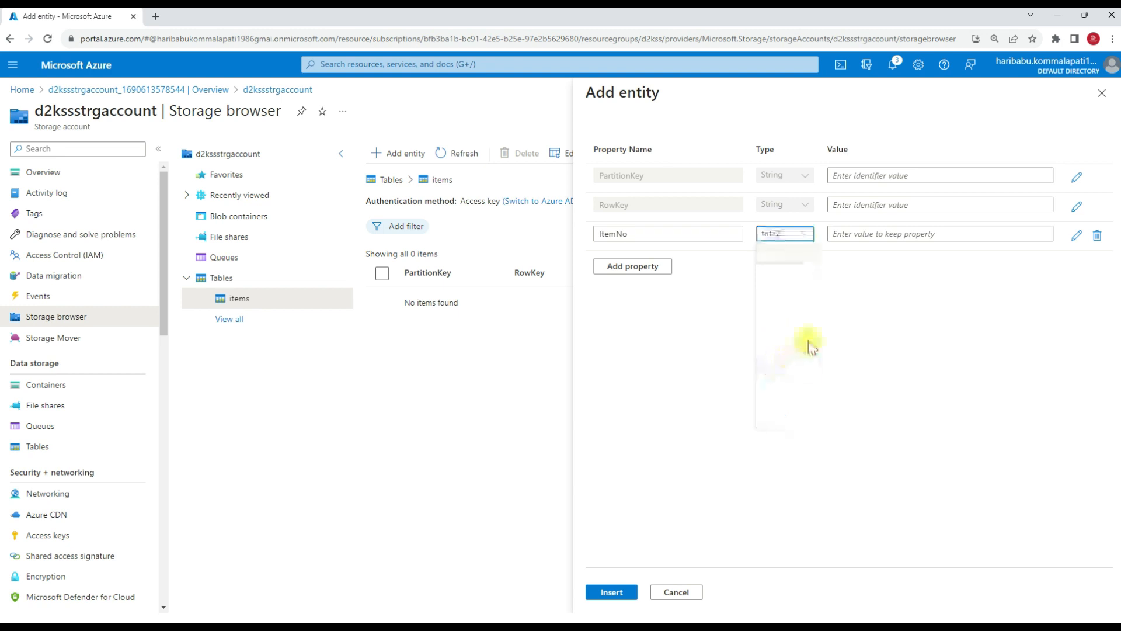
Add a second custom property named ItemName to the entity, keeping the String type.
click(640, 268)
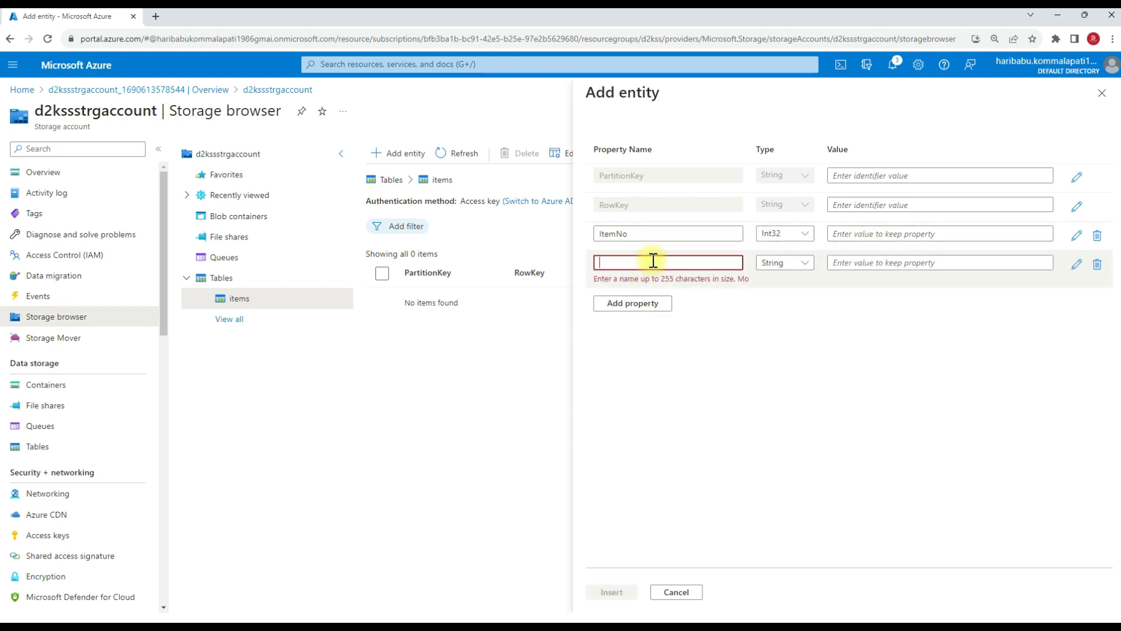
click(653, 261)
text(Item)
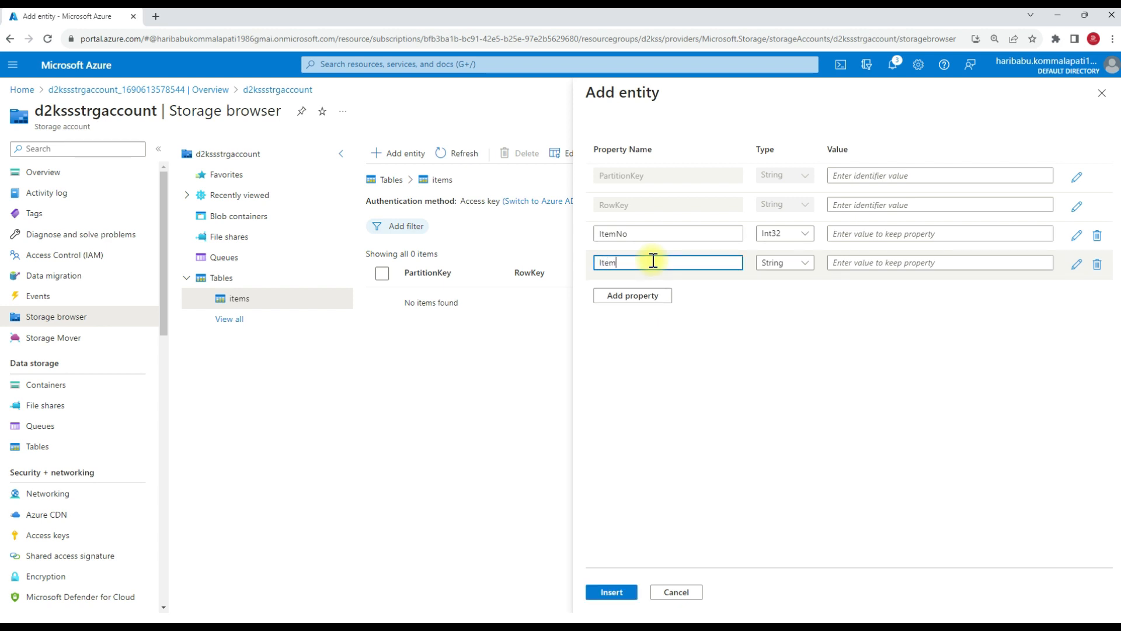
text(Name)
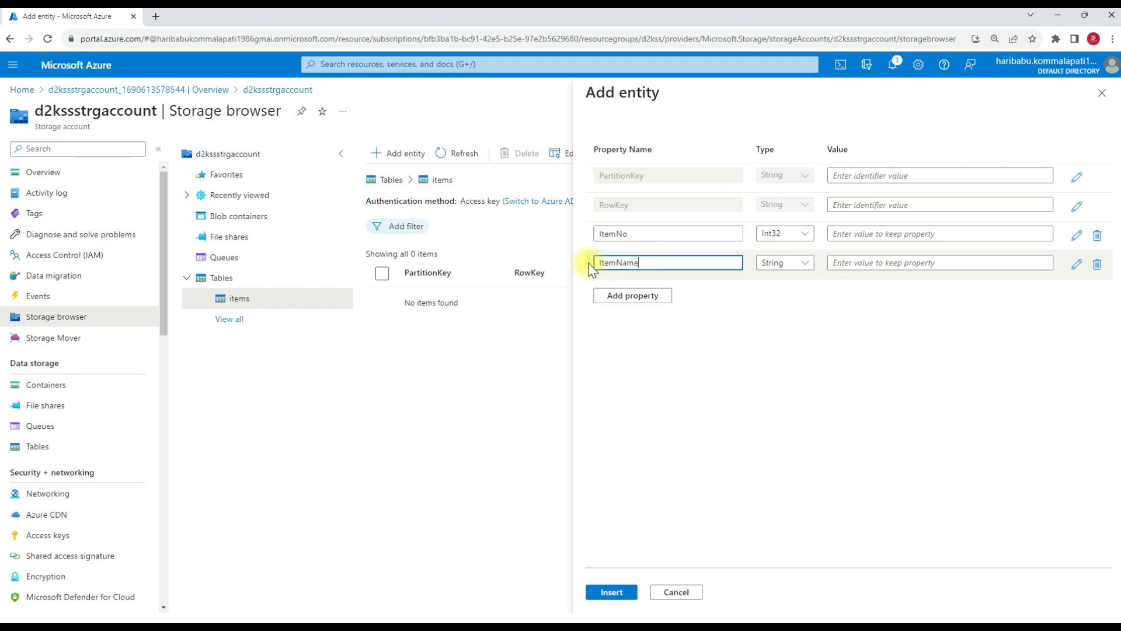
Add a Price property of type Double to the entity.
click(622, 295)
click(632, 294)
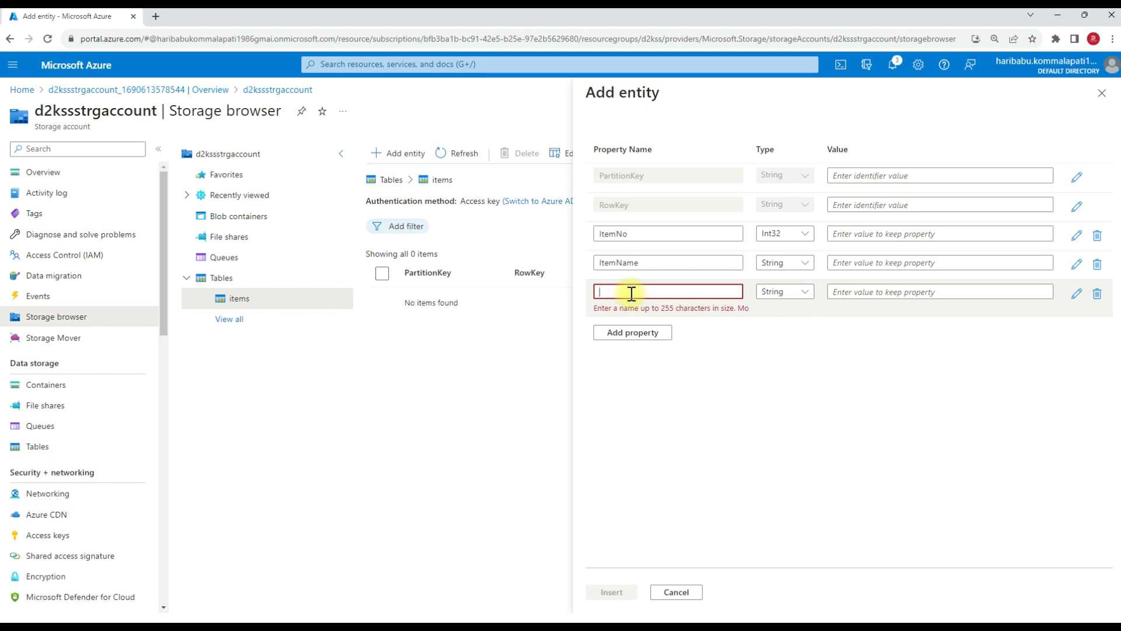
text(Price)
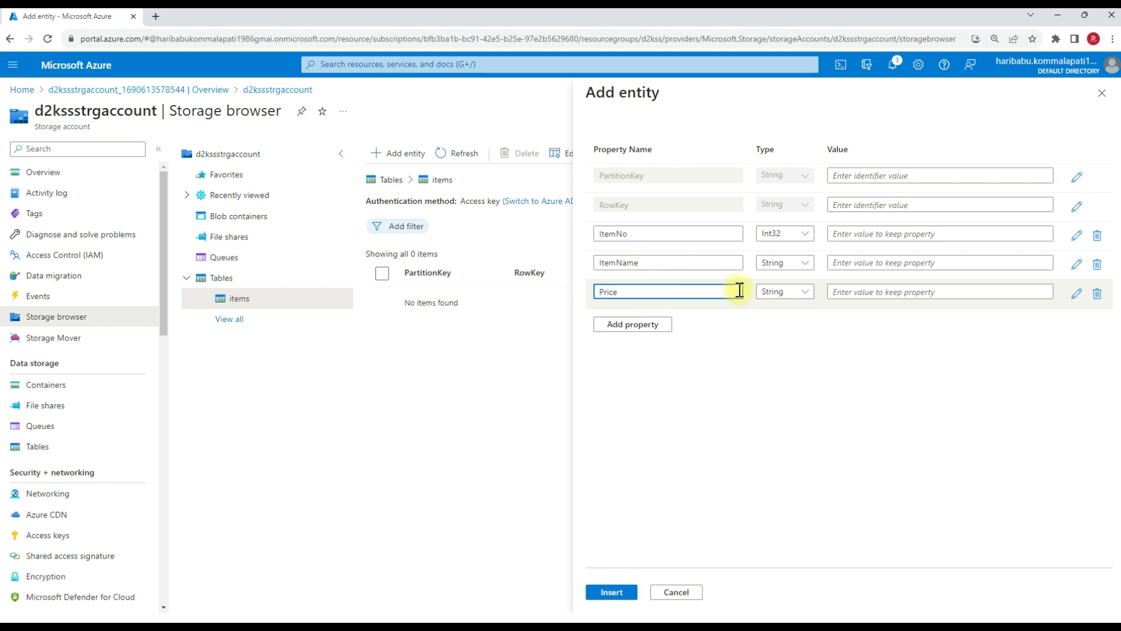
click(779, 291)
click(781, 383)
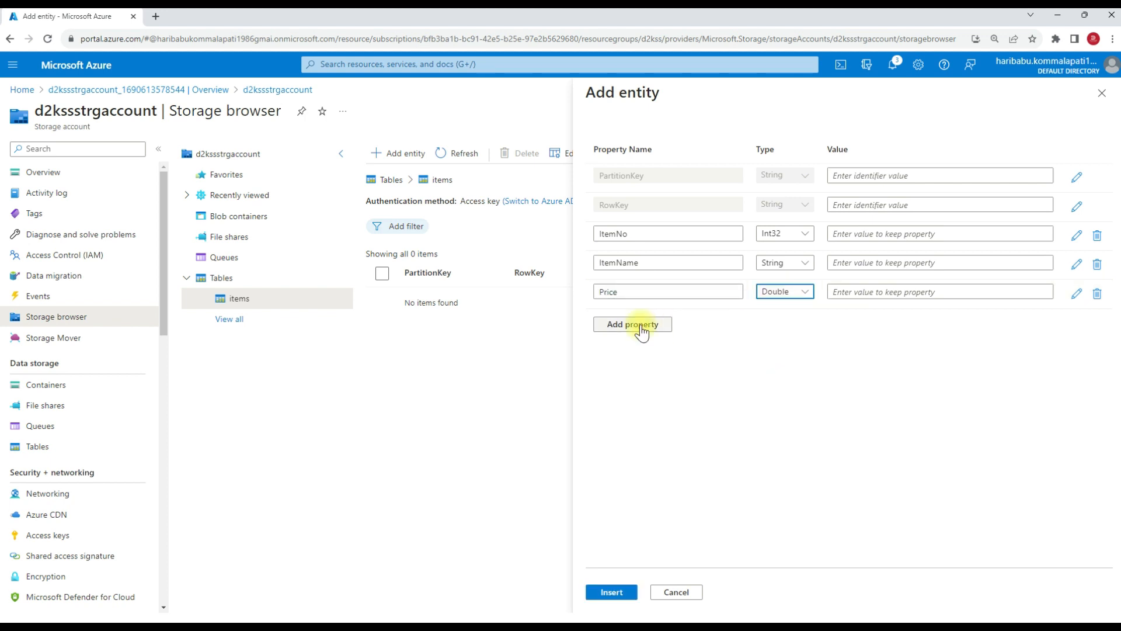
Add a Discount property of type Double to the entity.
click(636, 324)
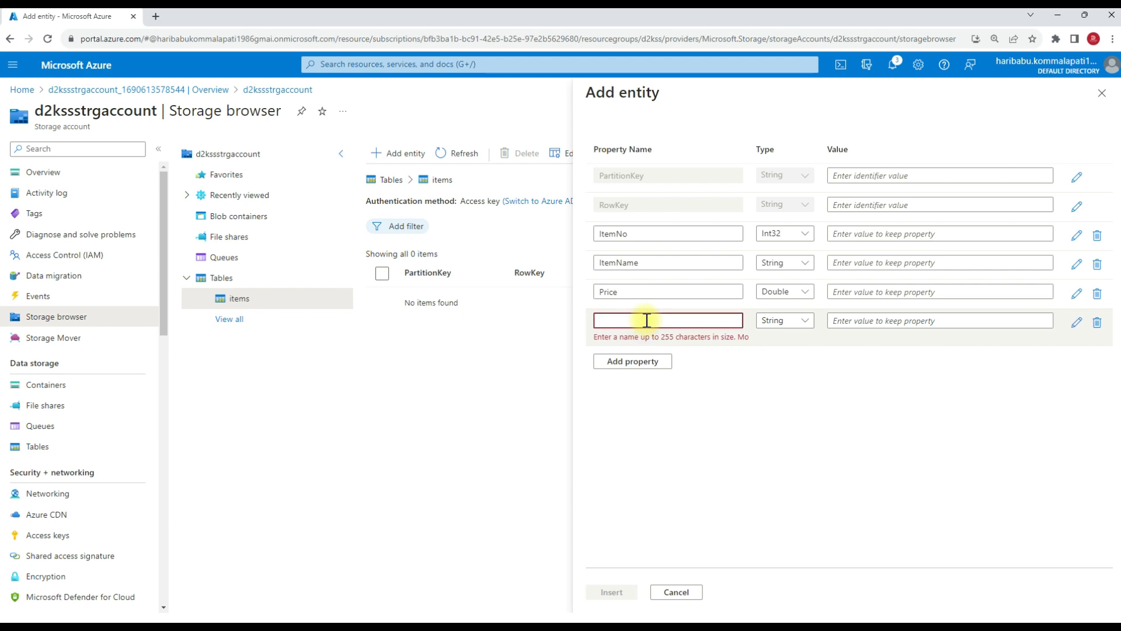
text(Disco)
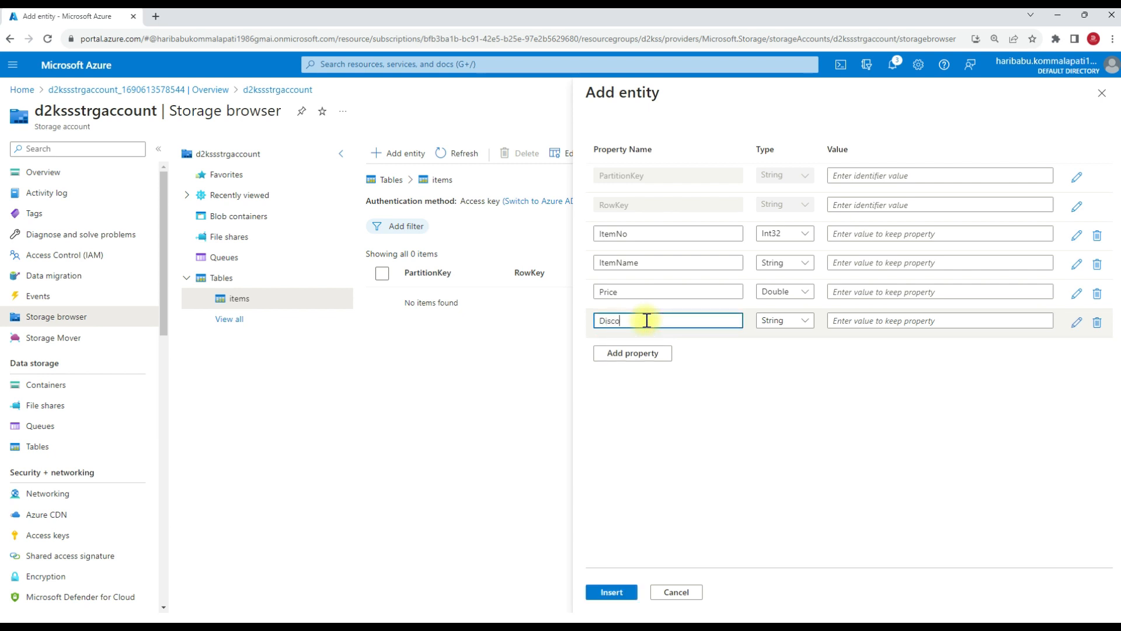
text(unt)
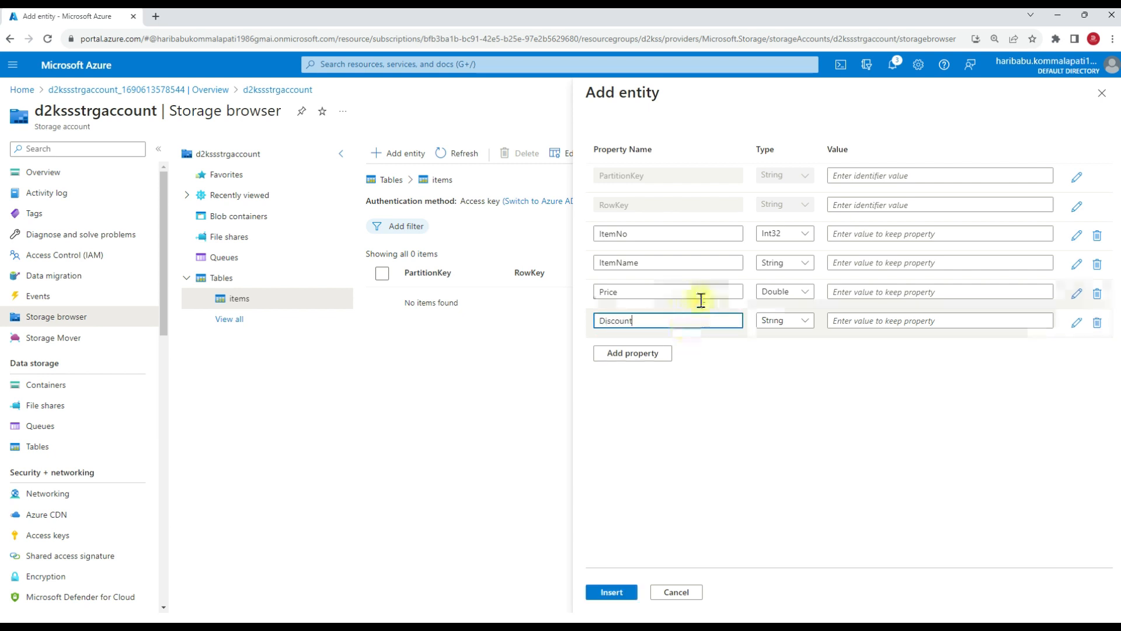
click(778, 321)
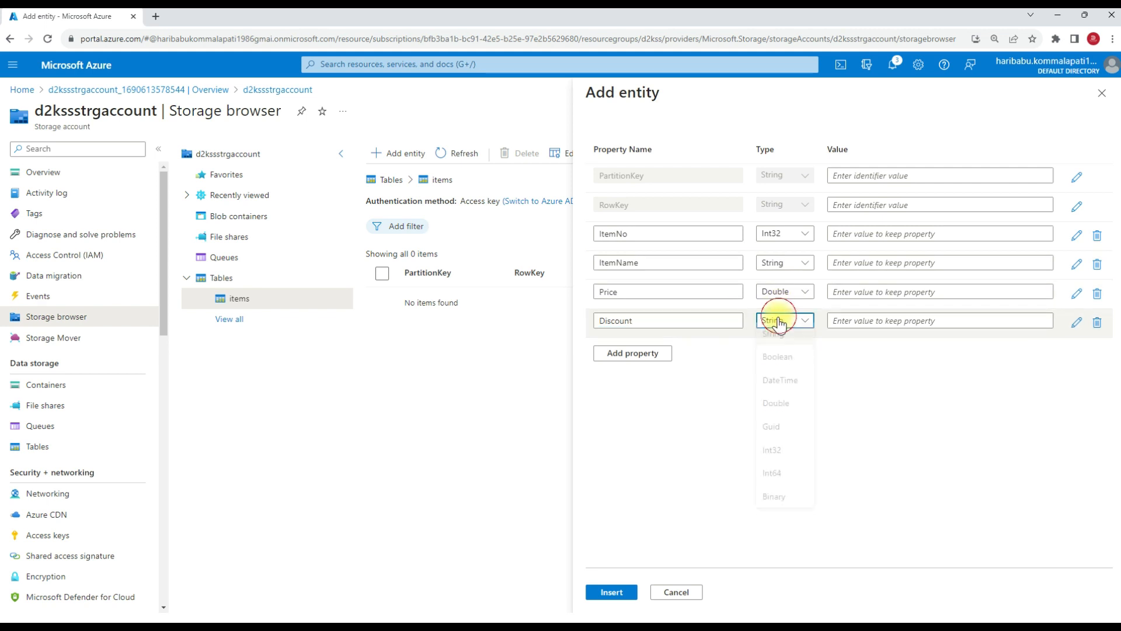
click(782, 411)
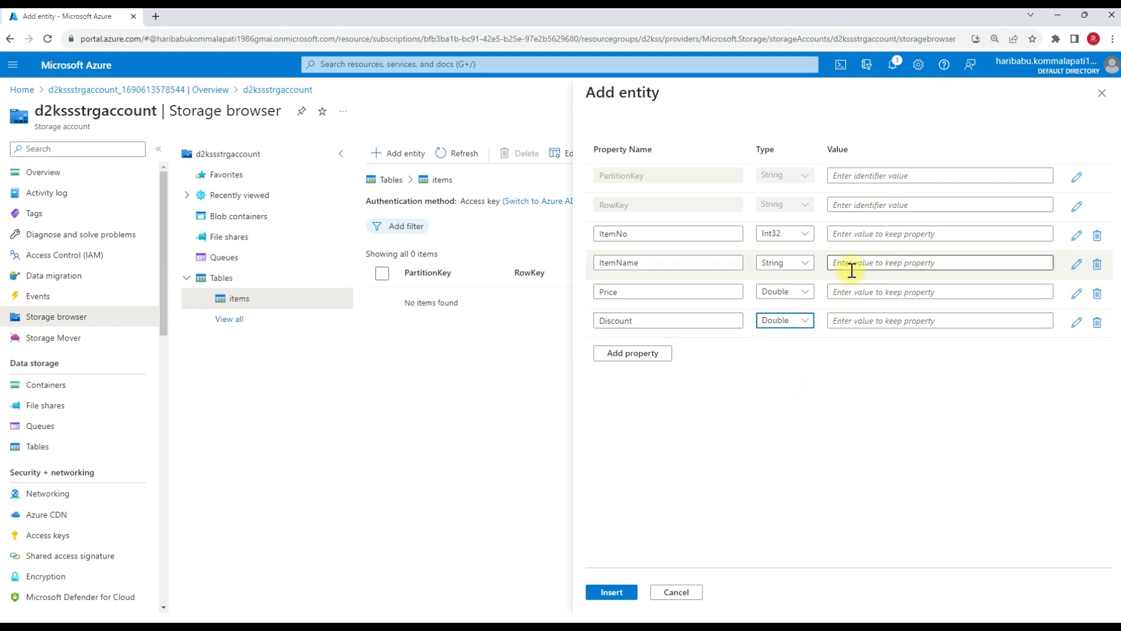
Set both the PartitionKey and RowKey of the new entity to 100.
click(878, 176)
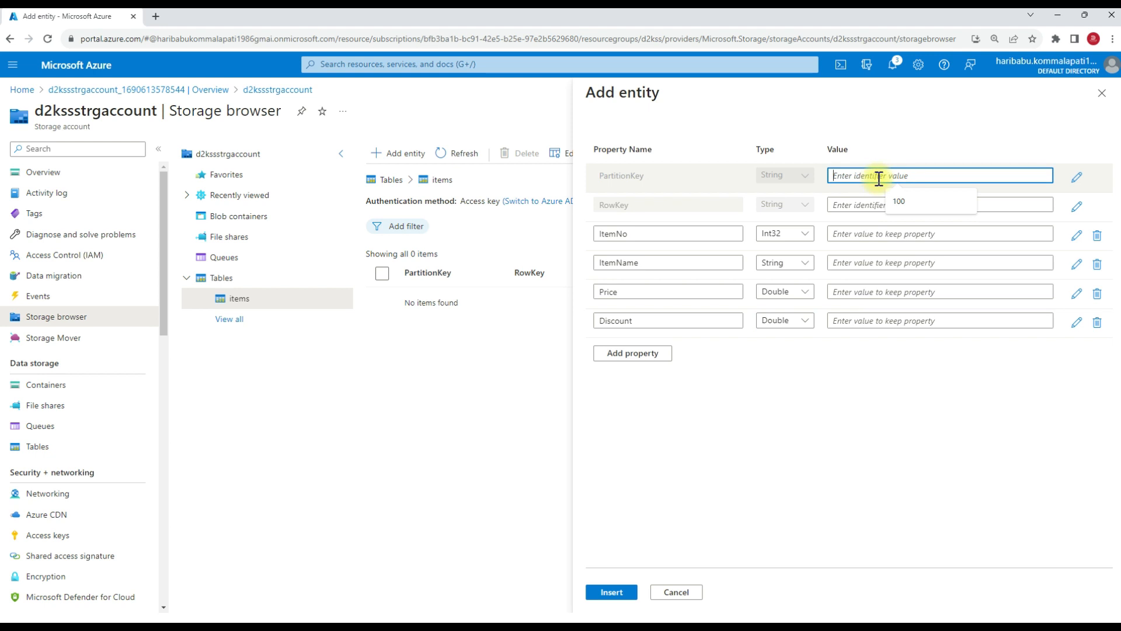
click(895, 202)
click(859, 205)
click(899, 229)
Fill in ItemNo 100, ItemName Laptop, Price 12000 and Discount 100, and insert the entity into the items table.
click(864, 234)
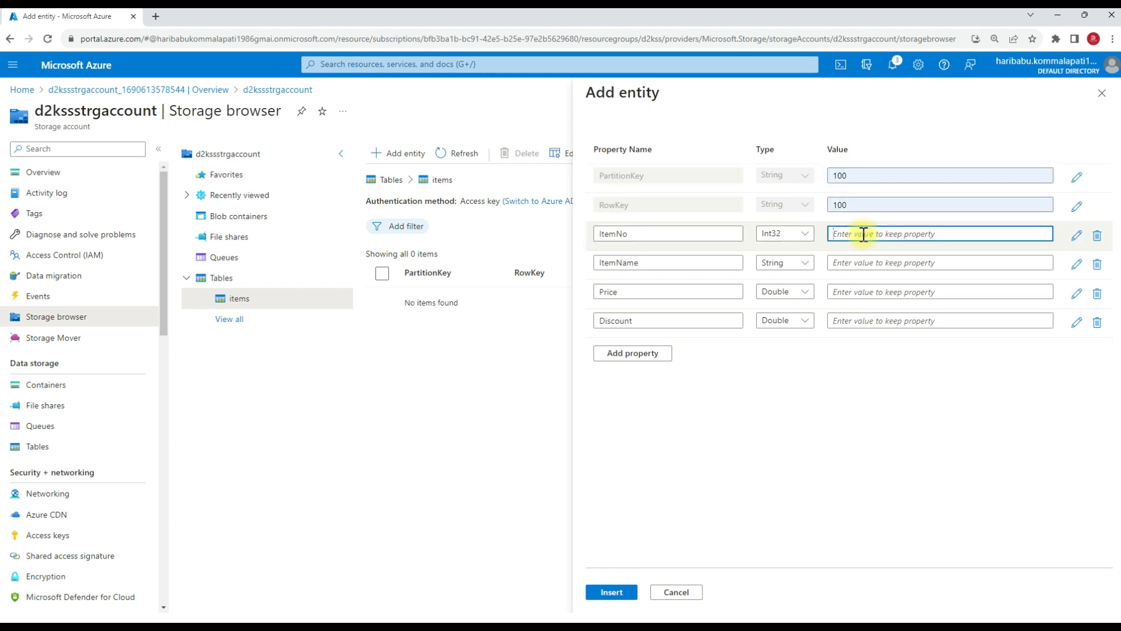
text(1)
click(878, 264)
text(Laptop)
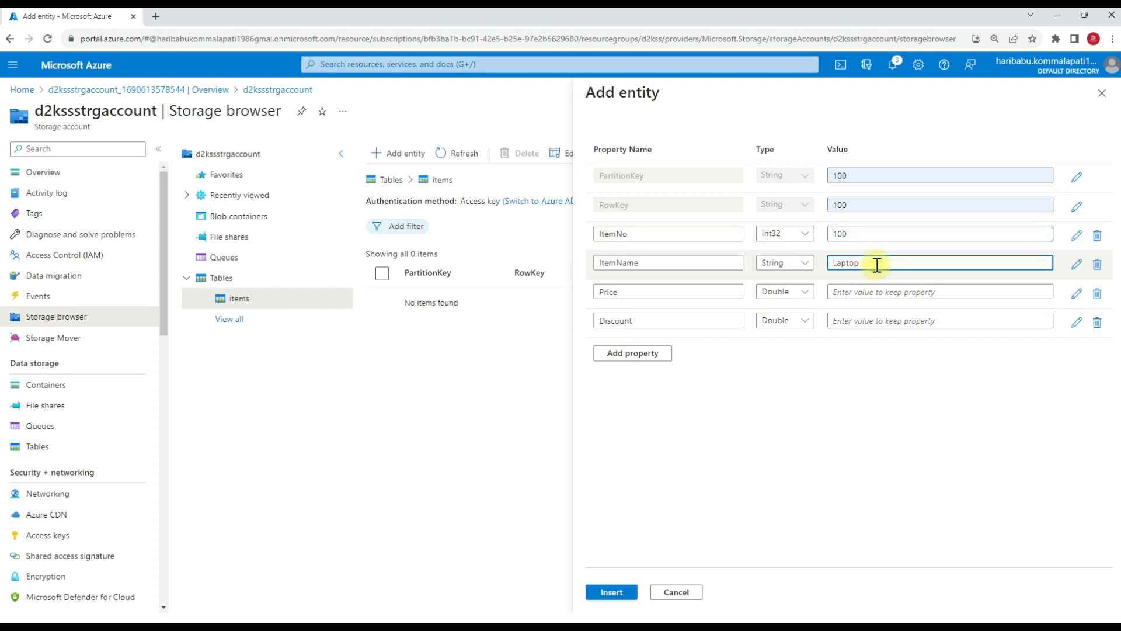
click(869, 289)
text(12000)
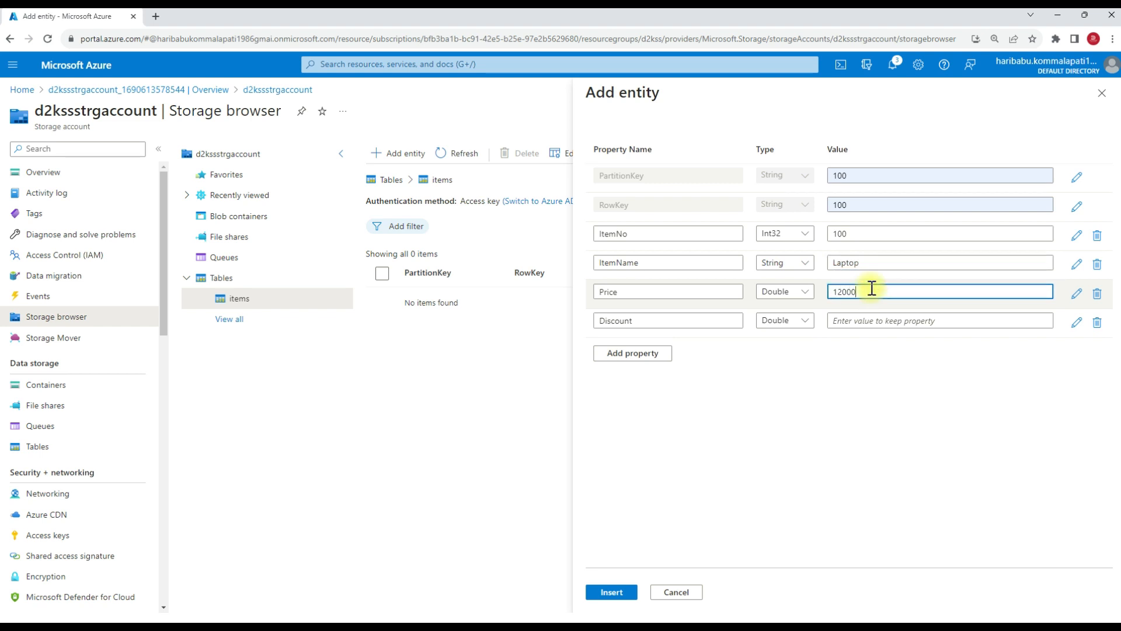
click(891, 318)
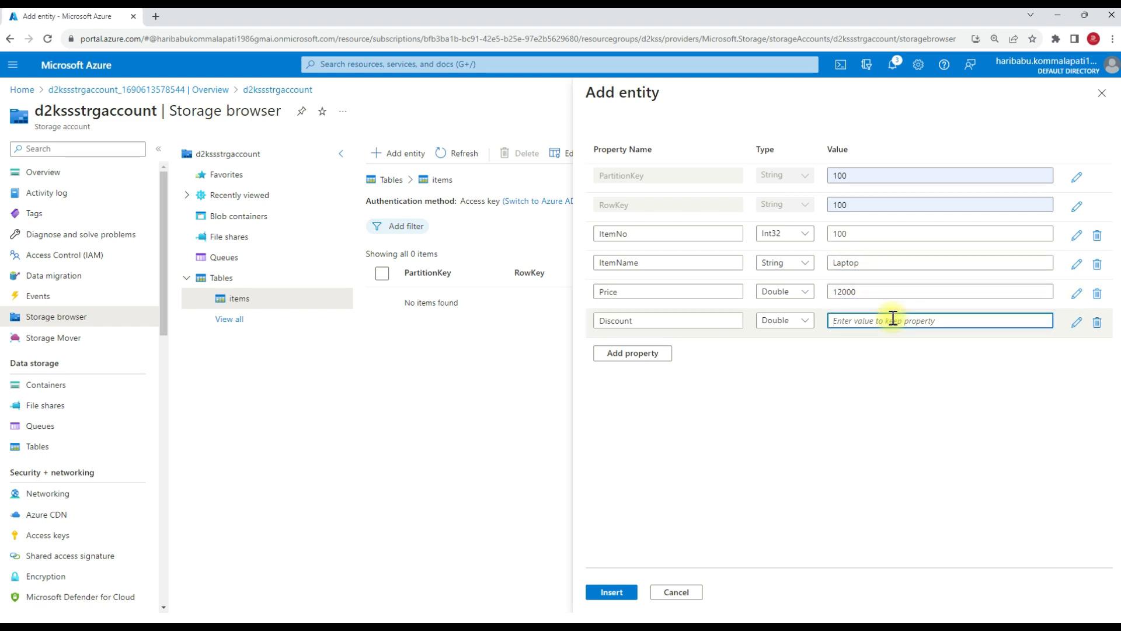
text(100)
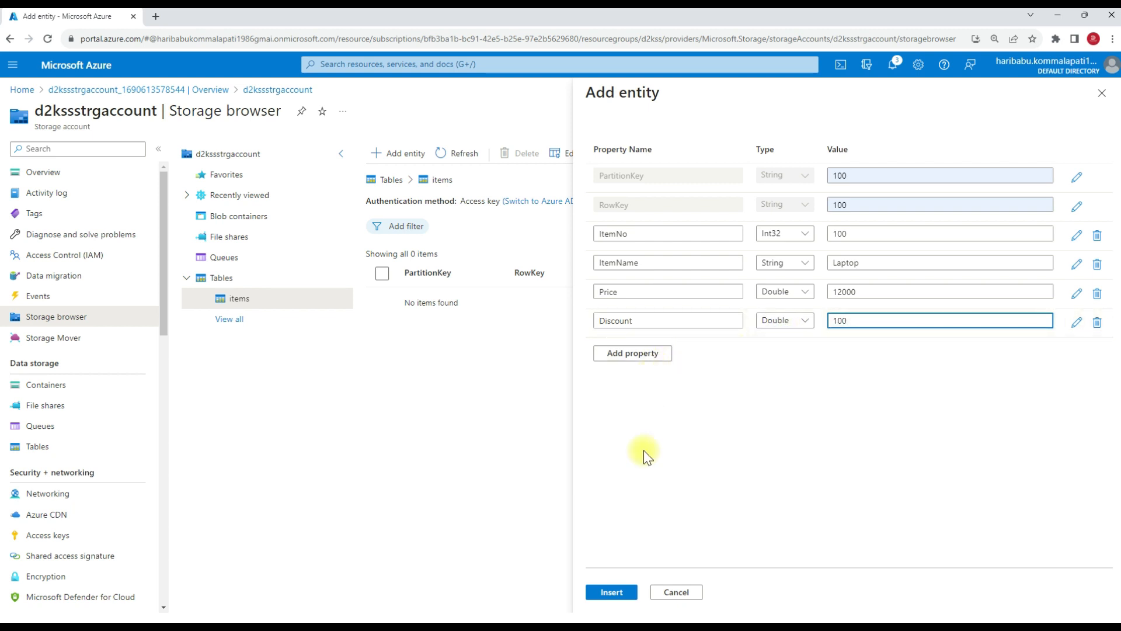
click(607, 594)
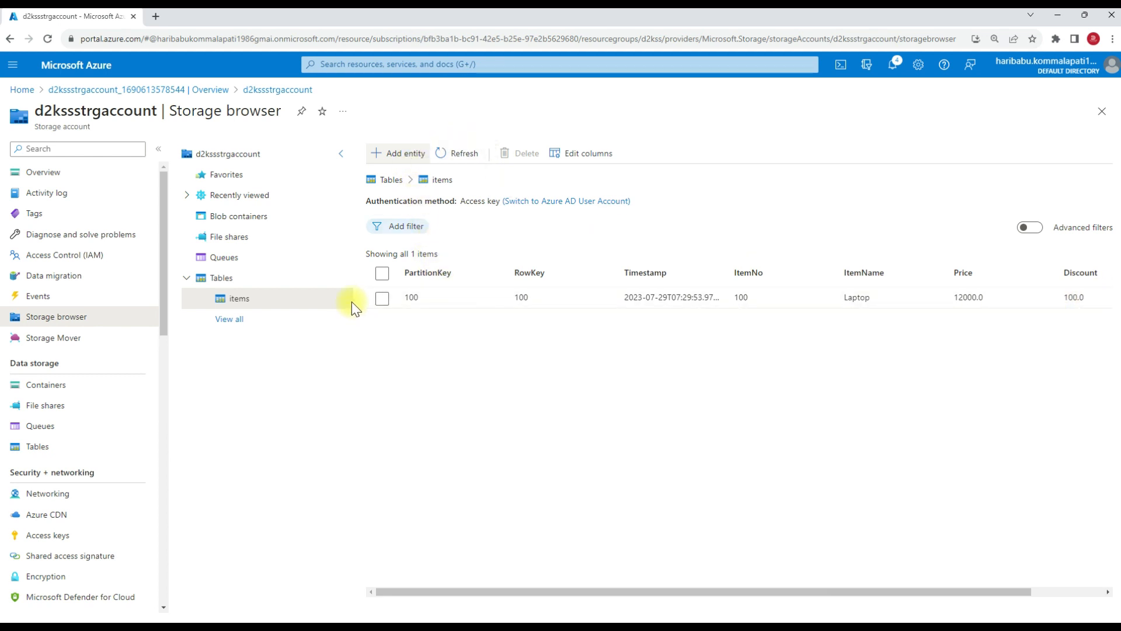
Start a second entity in the items table with PartitionKey and RowKey both set to 101.
click(390, 157)
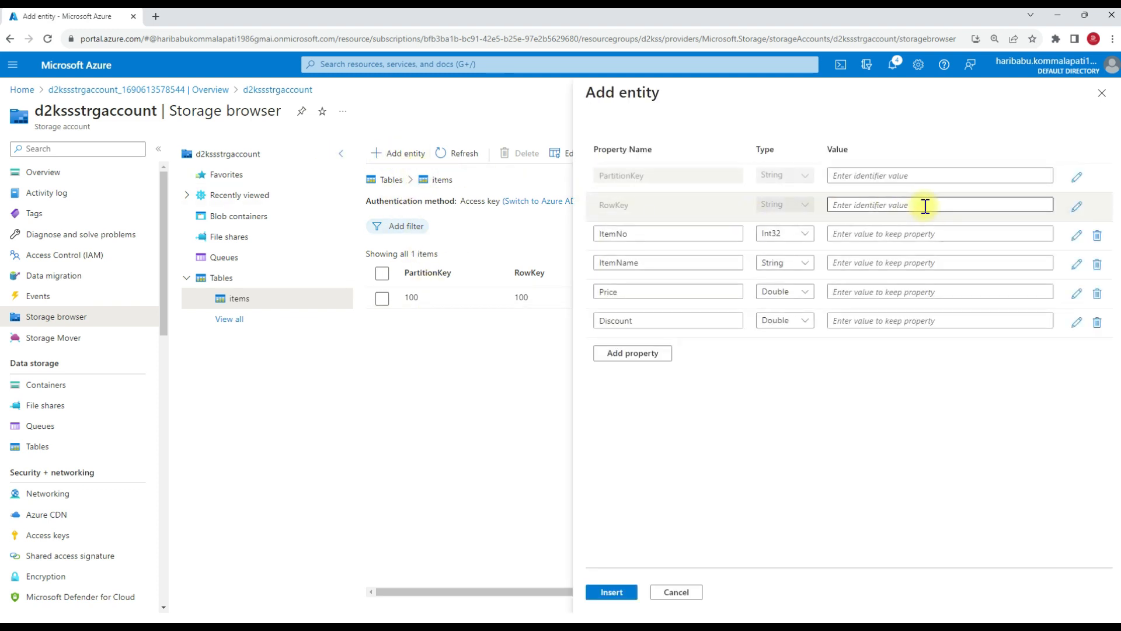
click(872, 176)
text(1)
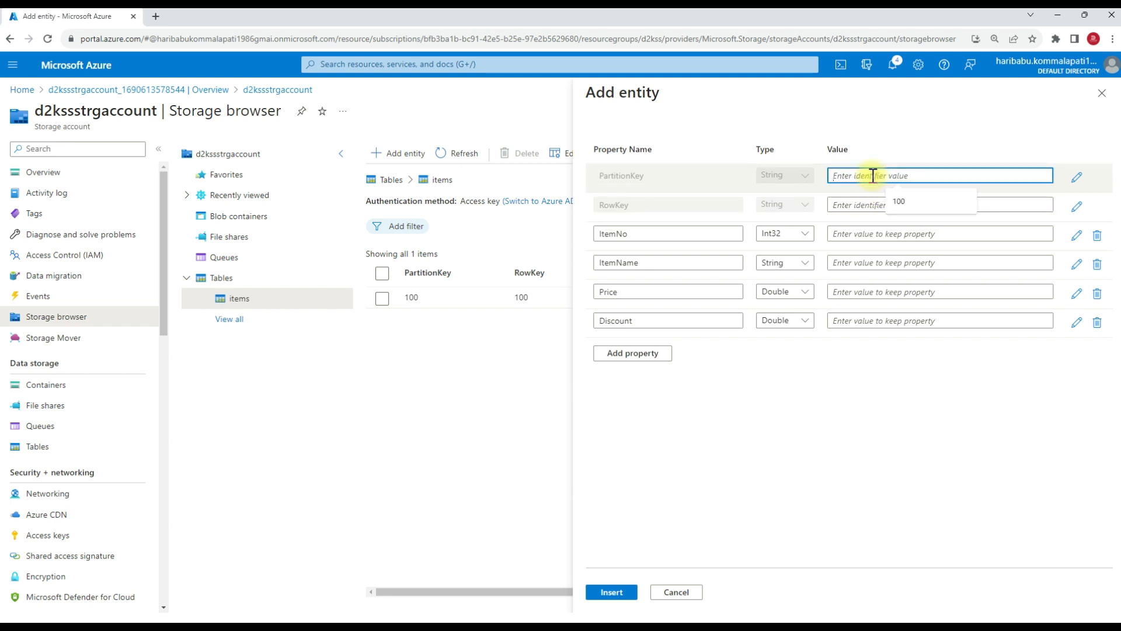
text(01)
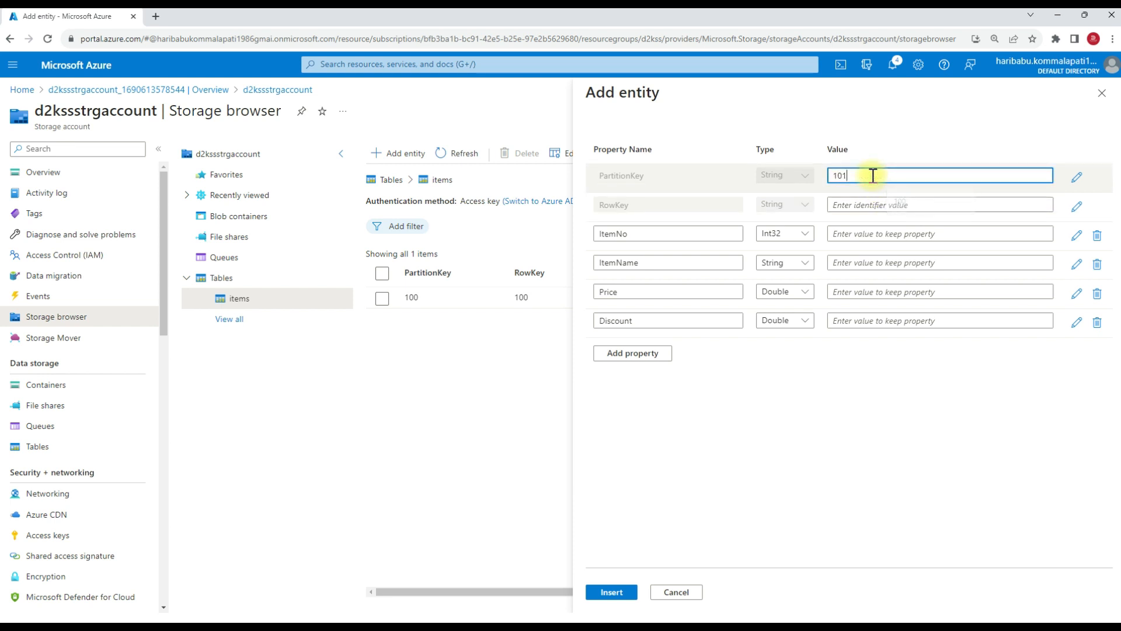
click(872, 205)
text(101)
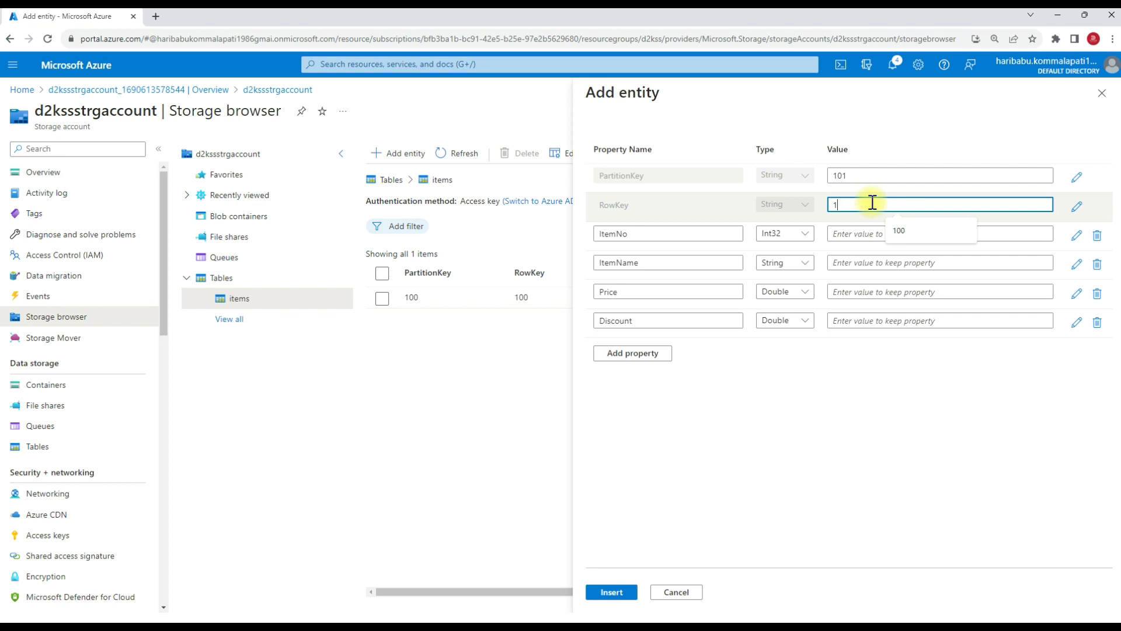
Give the second entity ItemNo 120, ItemName Keyboard, Price 120 and Discount 10.
click(859, 233)
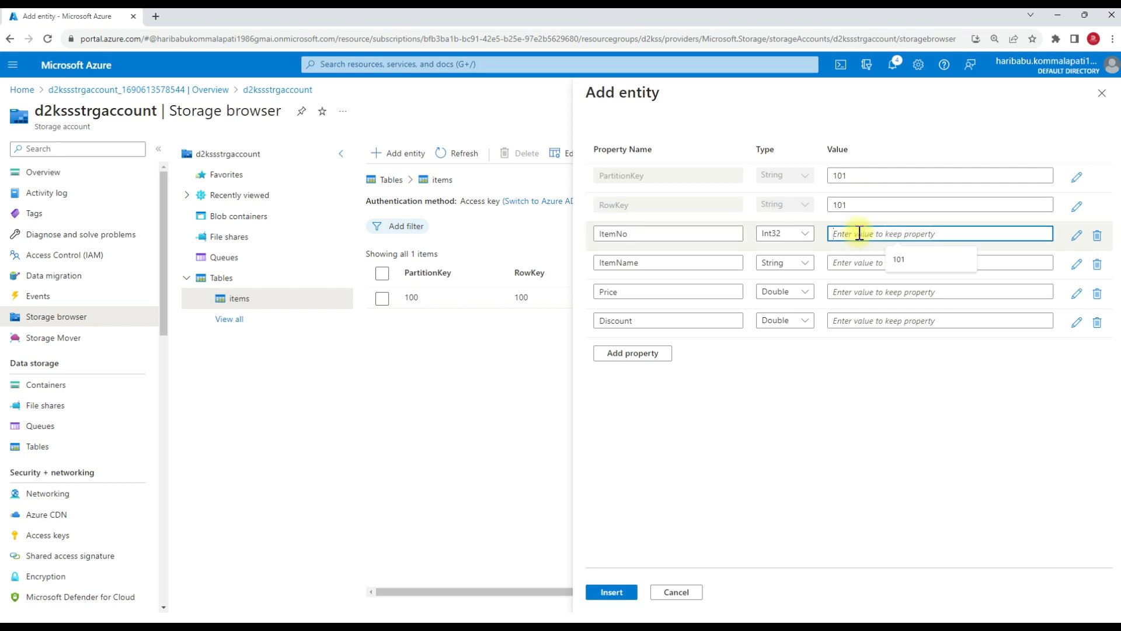
text(120)
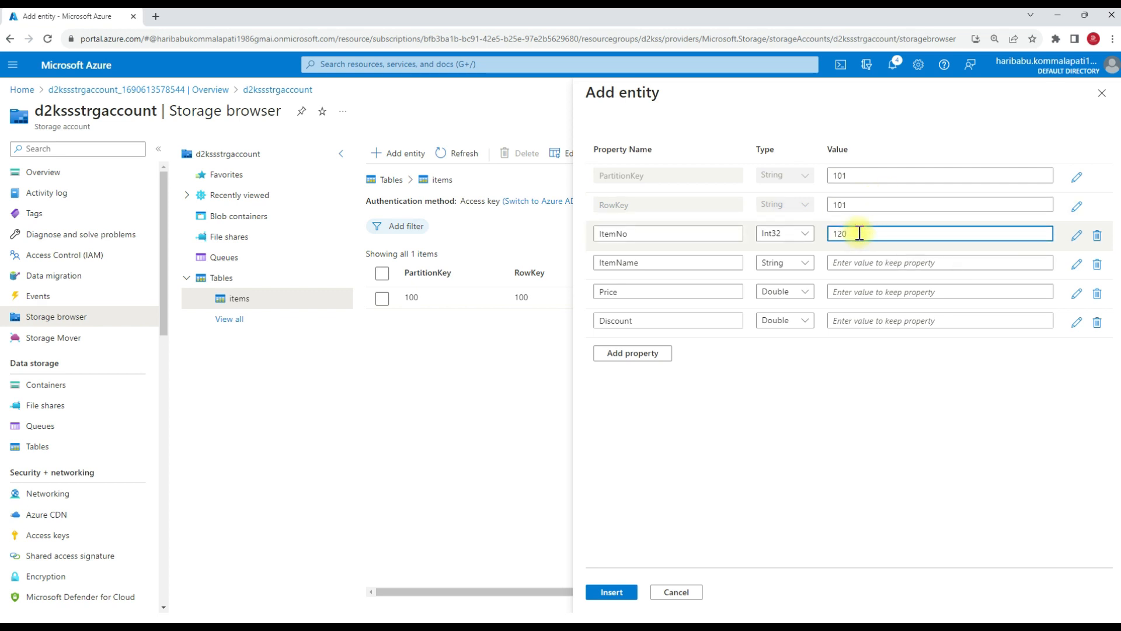
click(855, 261)
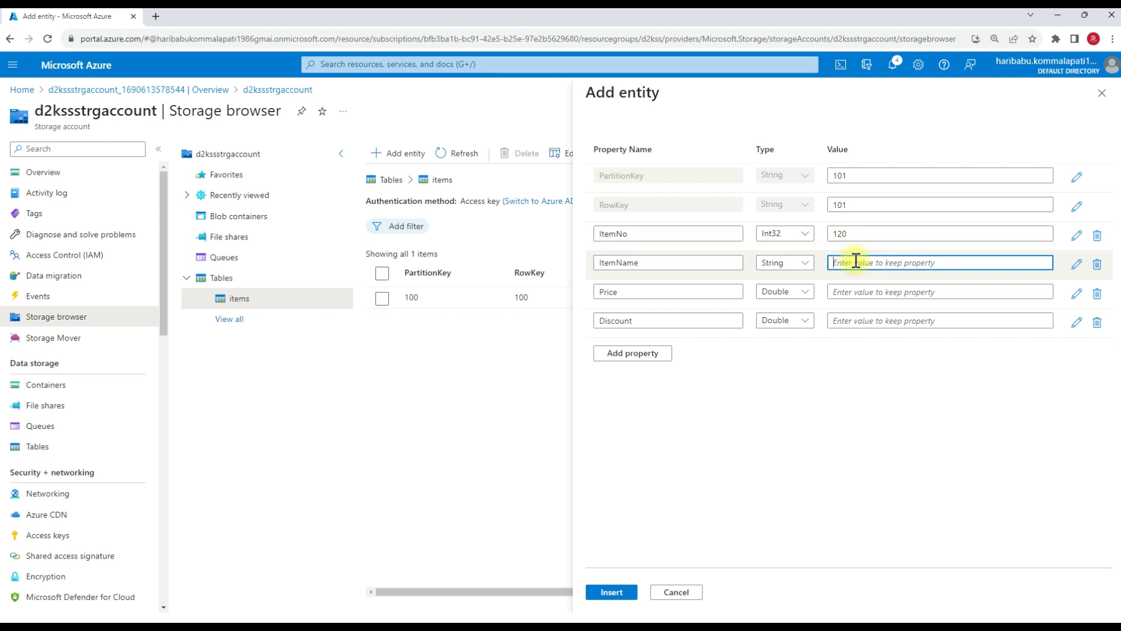
text(Keyboard)
click(878, 291)
text(120)
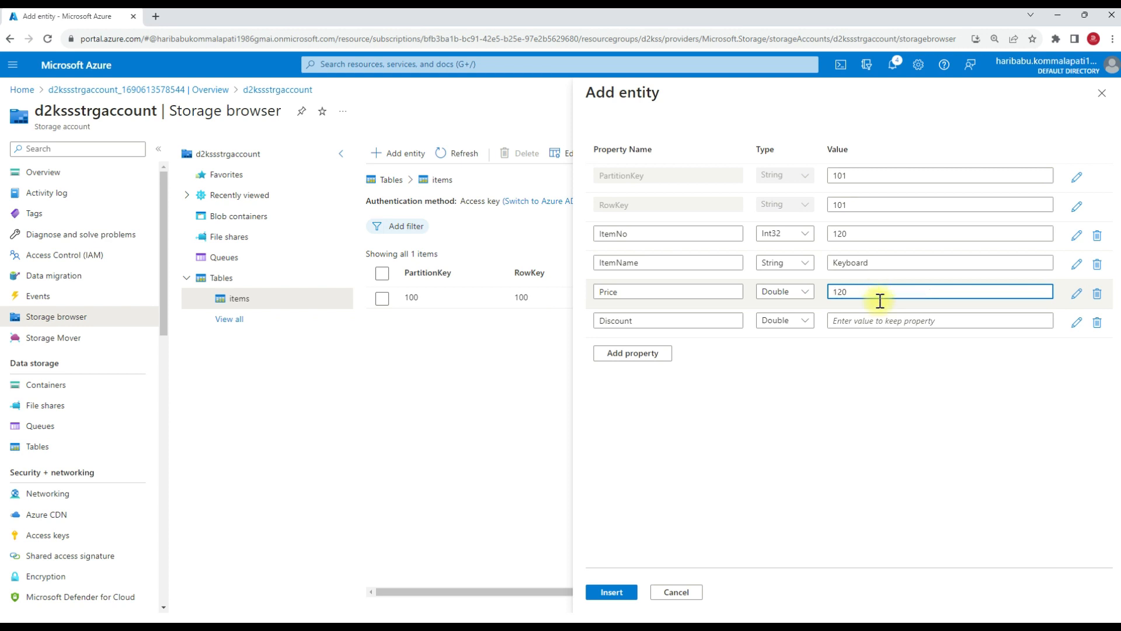
click(856, 321)
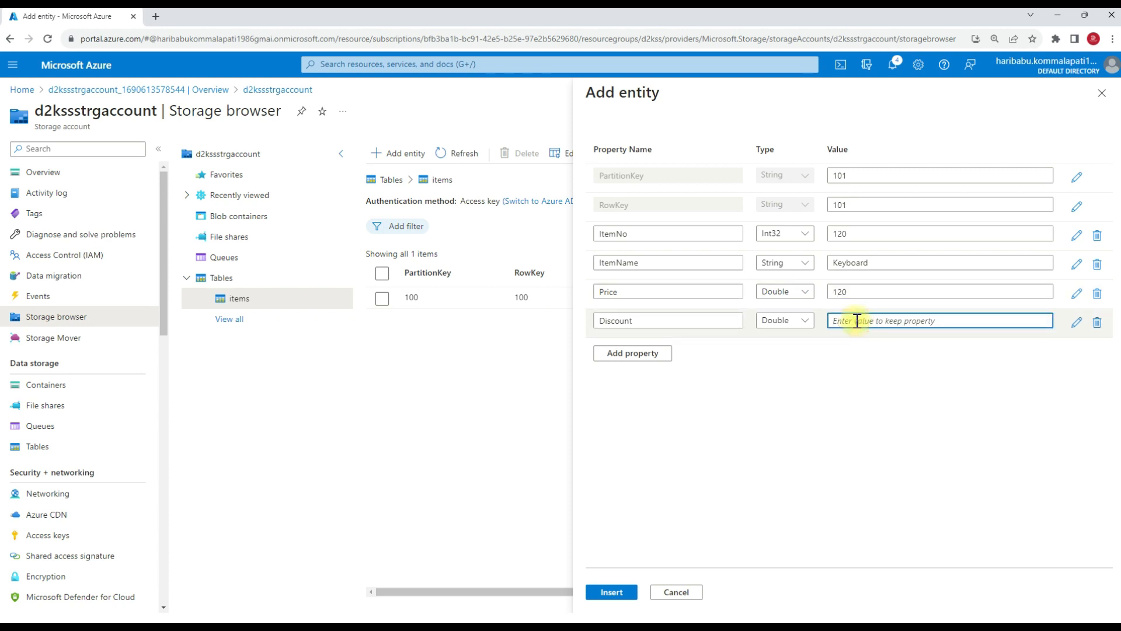
text(10)
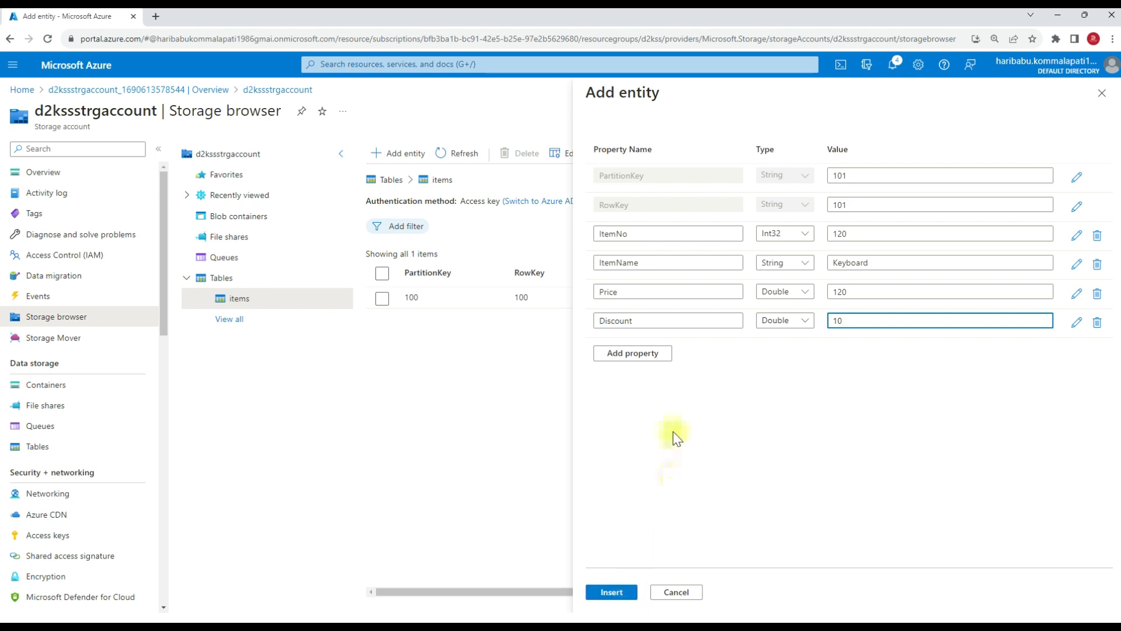
Add a String property named Warranty with value 1 to the Keyboard entity and insert the entity.
click(642, 360)
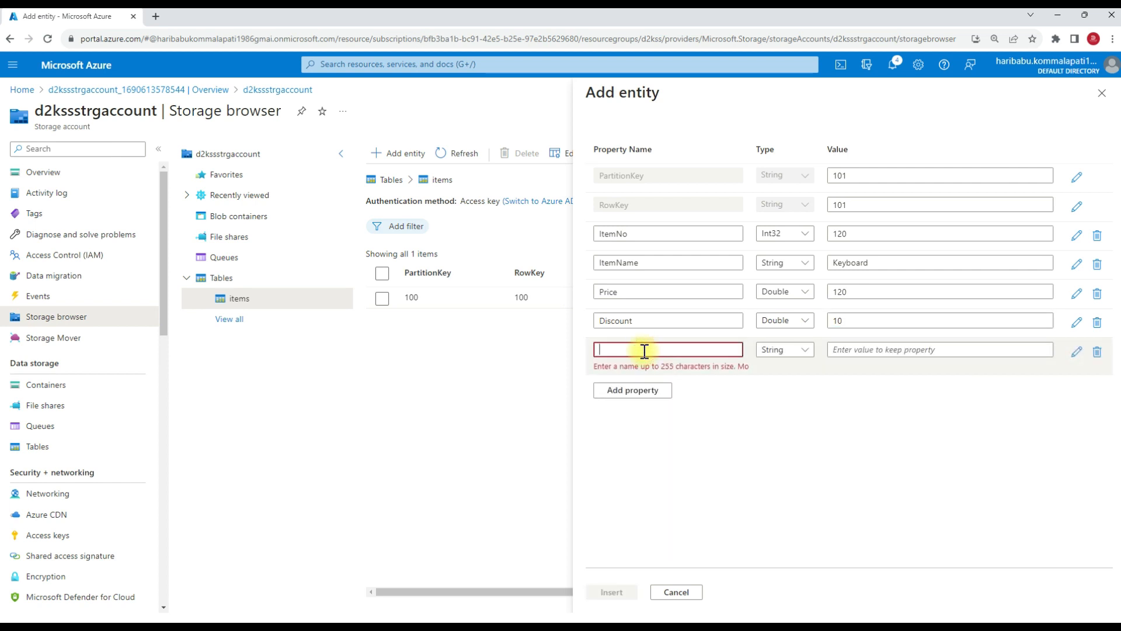
text(Warranty)
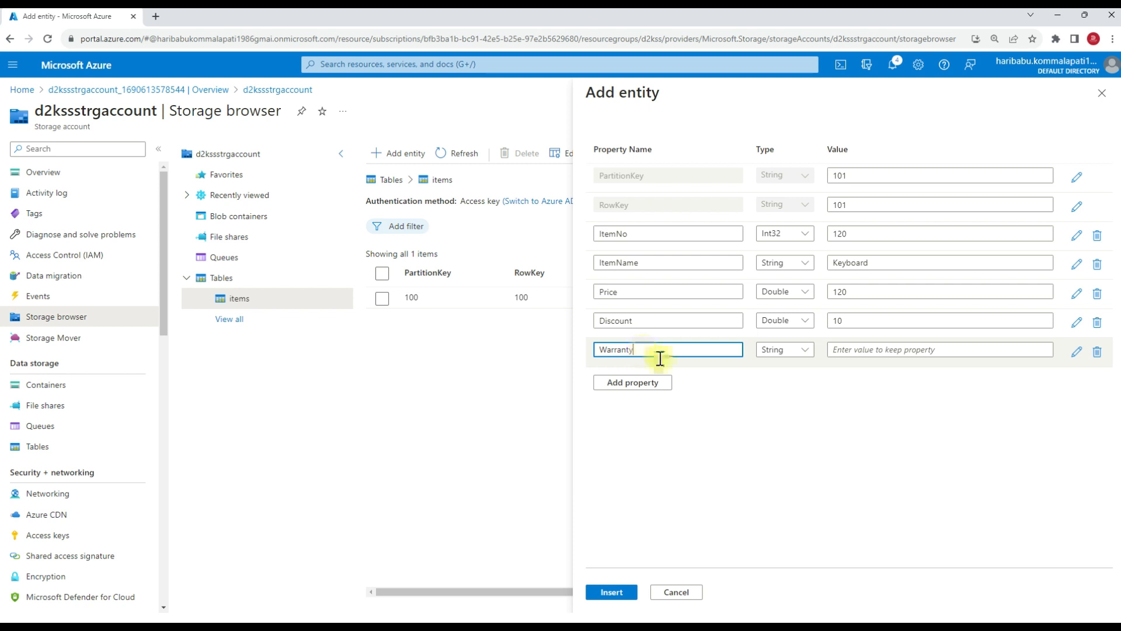
click(889, 351)
text(1)
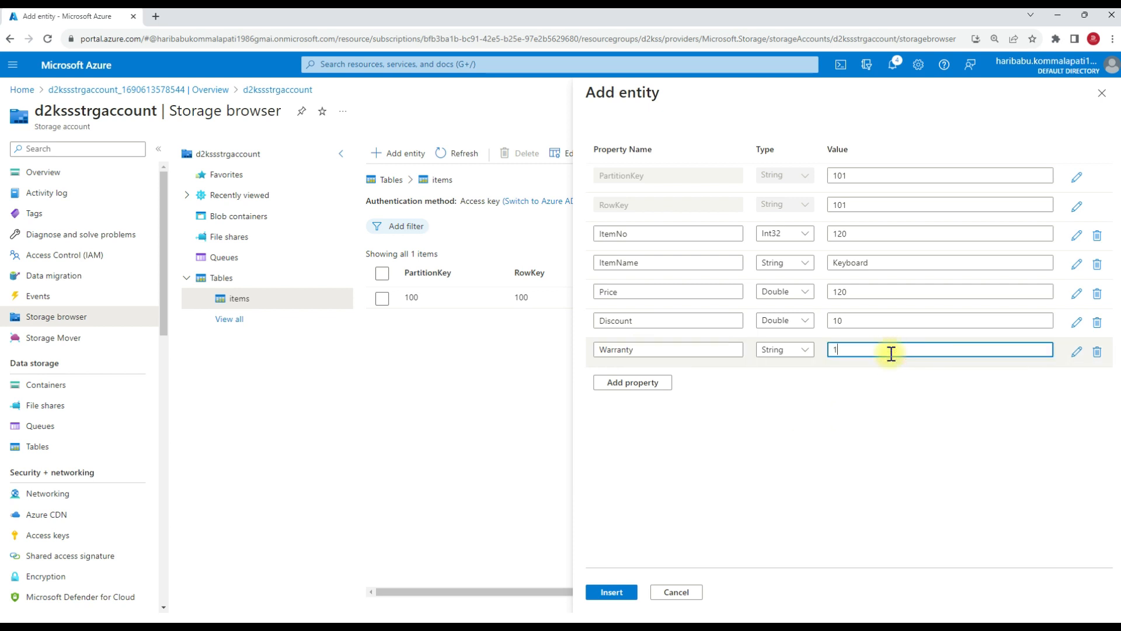
click(609, 593)
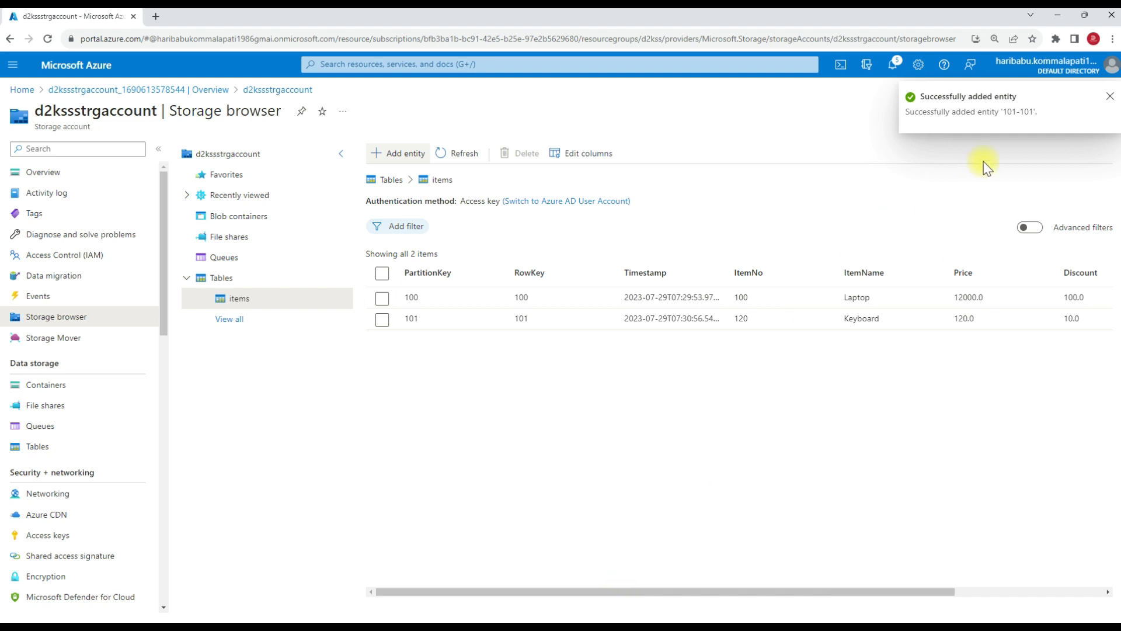
Compare the Warranty column values of the Laptop and Keyboard entities in the items table.
drag(473, 591, 681, 591)
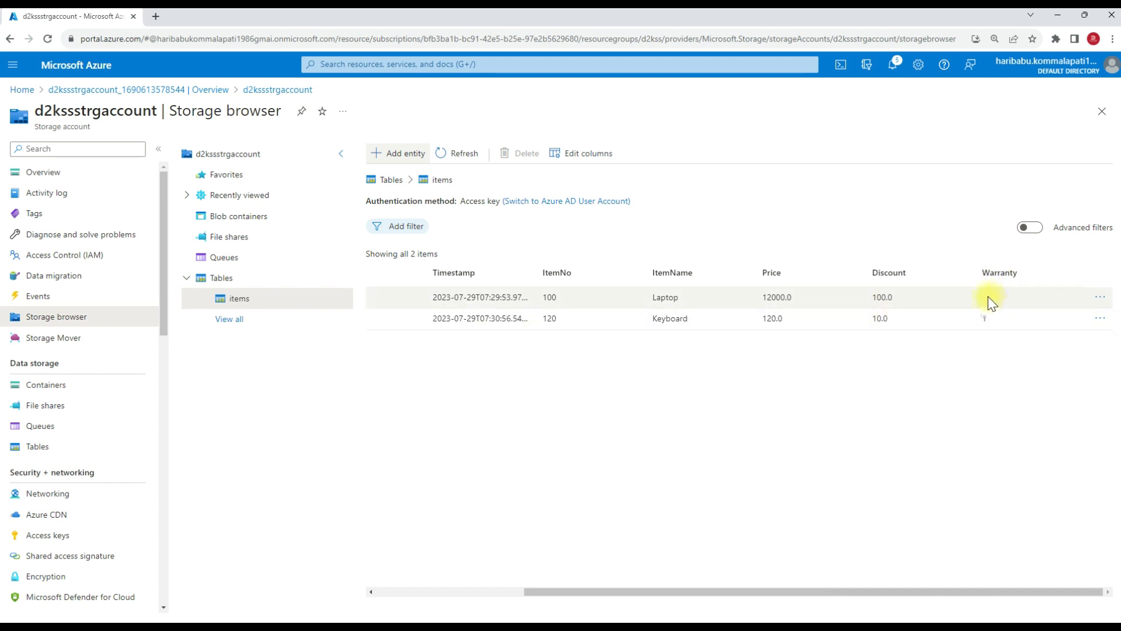
click(606, 304)
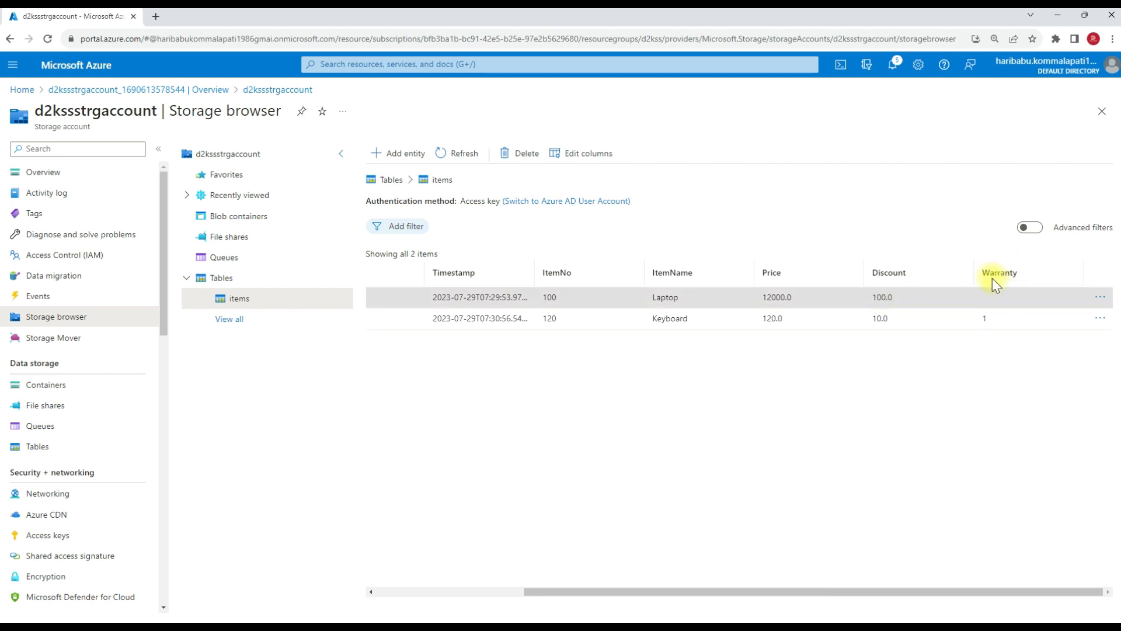
click(498, 326)
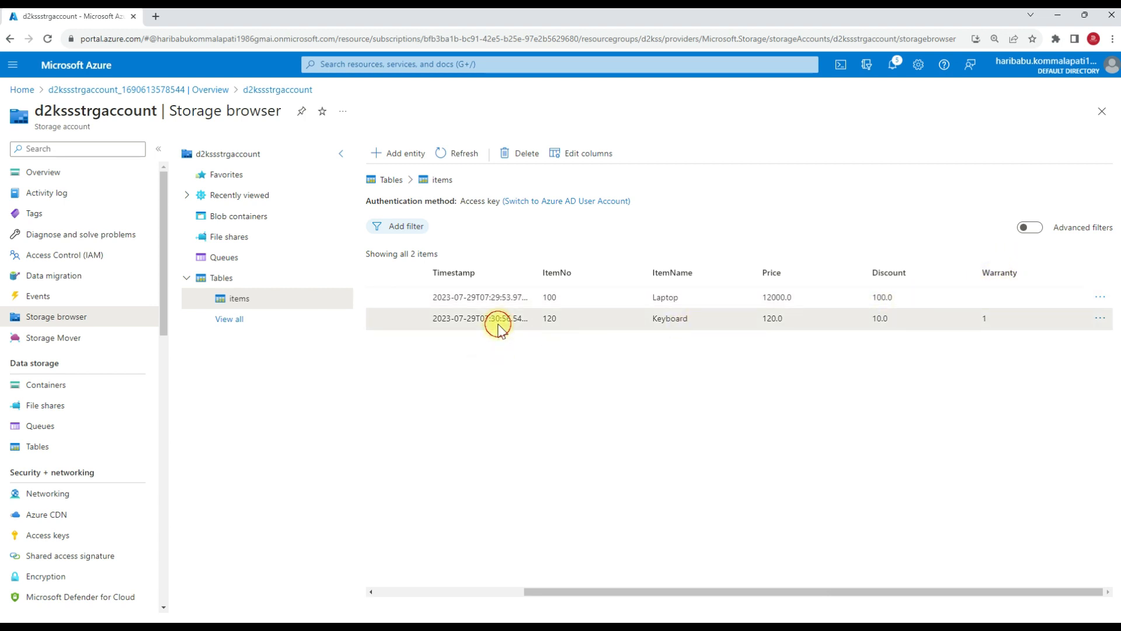
click(997, 294)
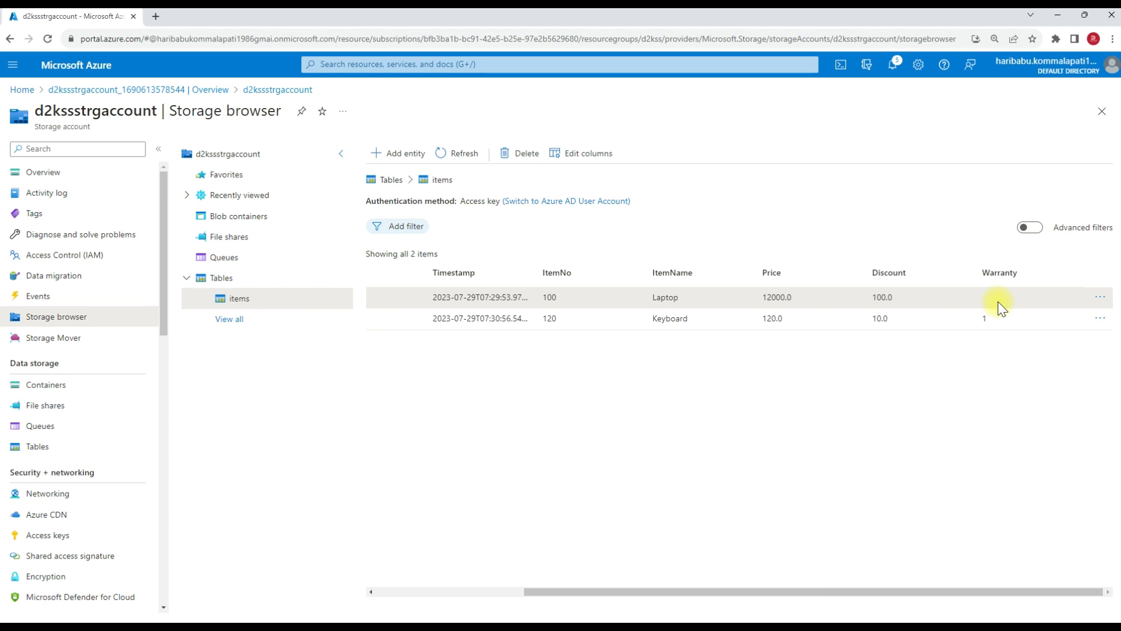
click(1000, 305)
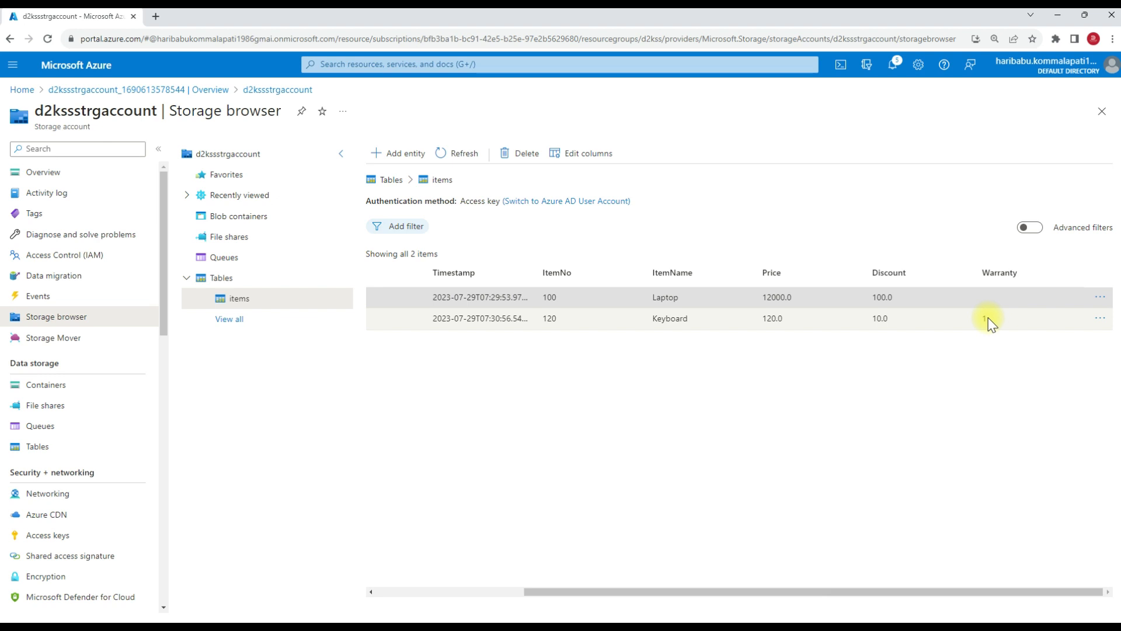
drag(681, 592, 476, 592)
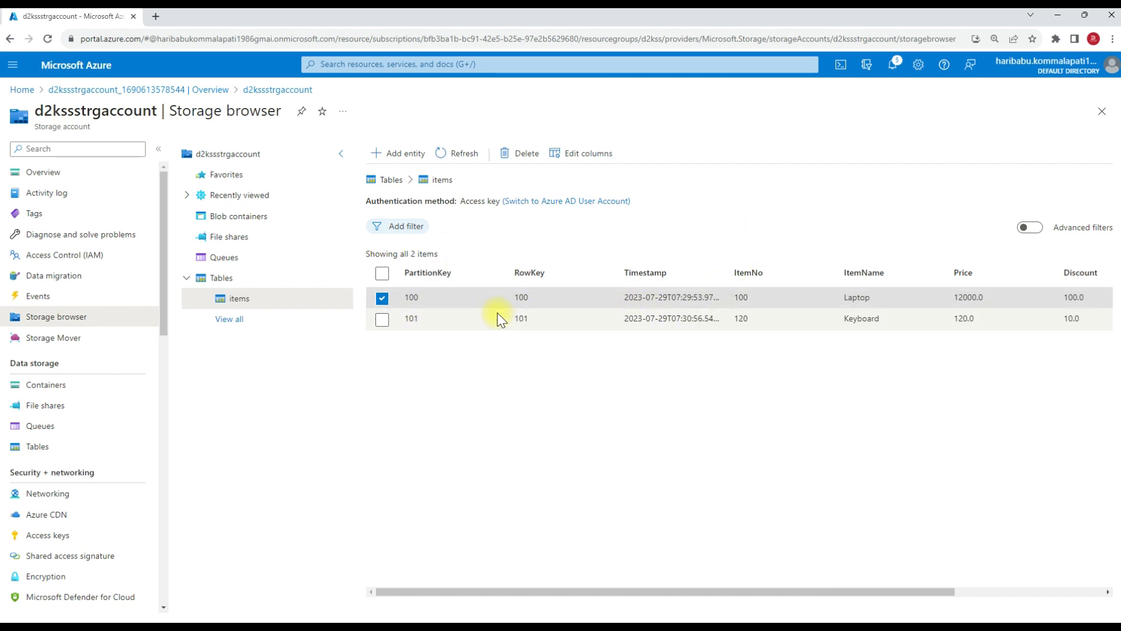
Filter the items table to entities whose ItemNo equals 100 and select the Laptop entity.
click(415, 230)
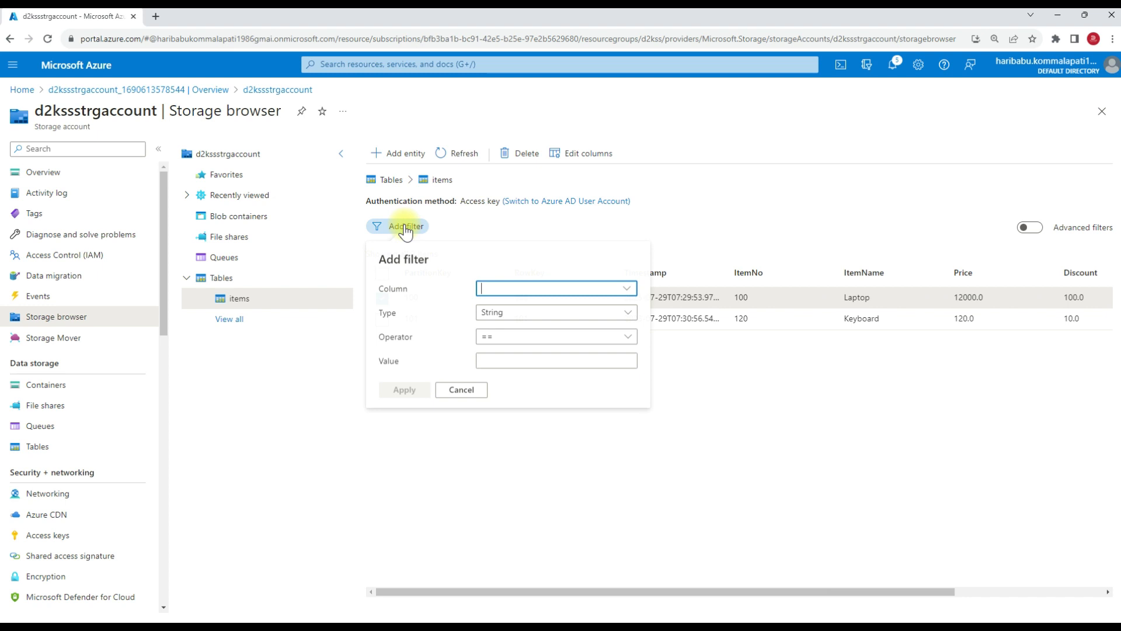
click(625, 288)
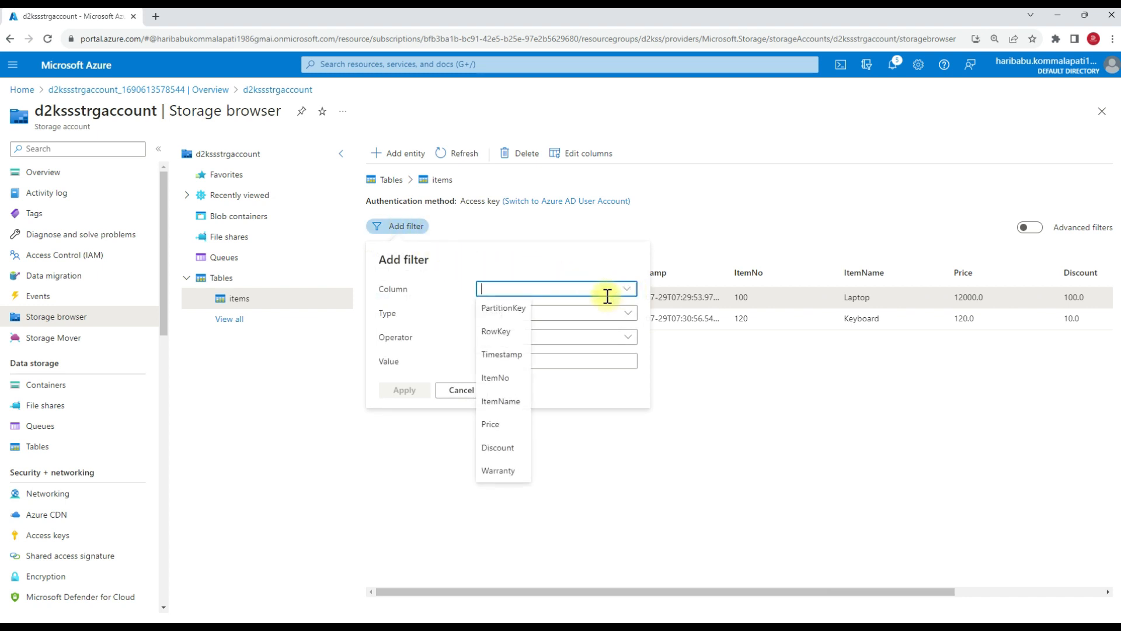
click(498, 378)
click(497, 361)
text(100)
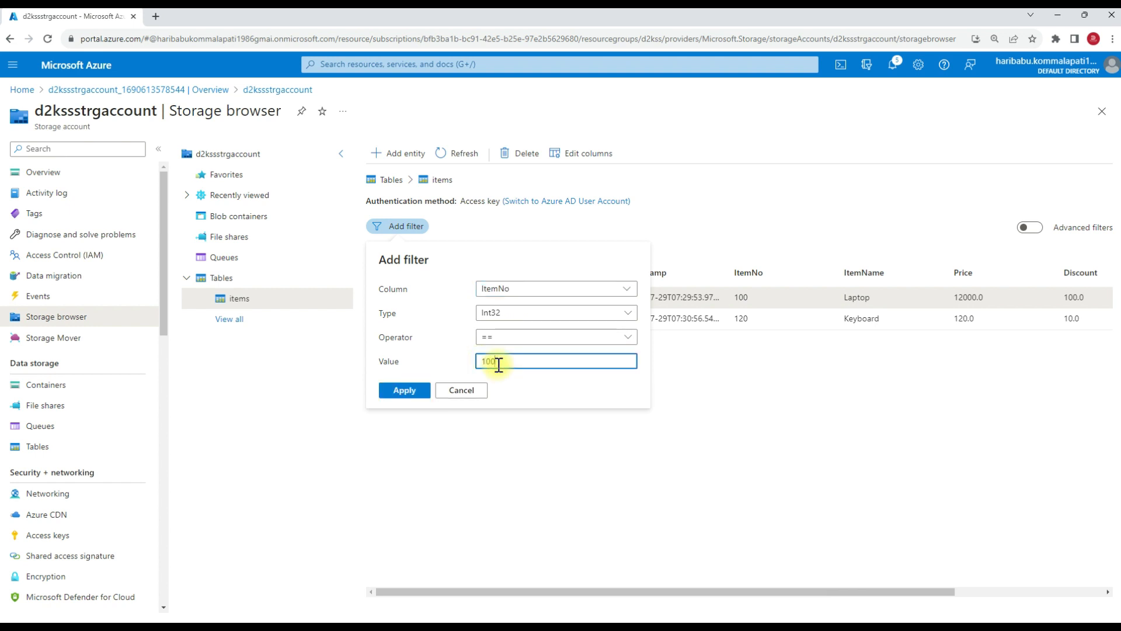
click(426, 390)
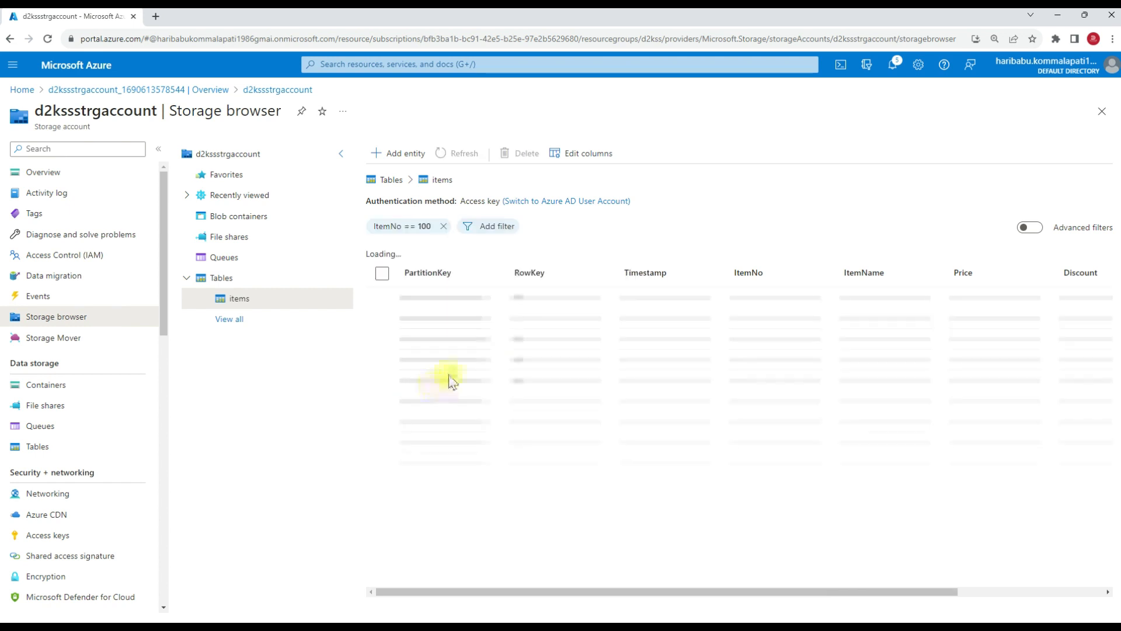
click(552, 303)
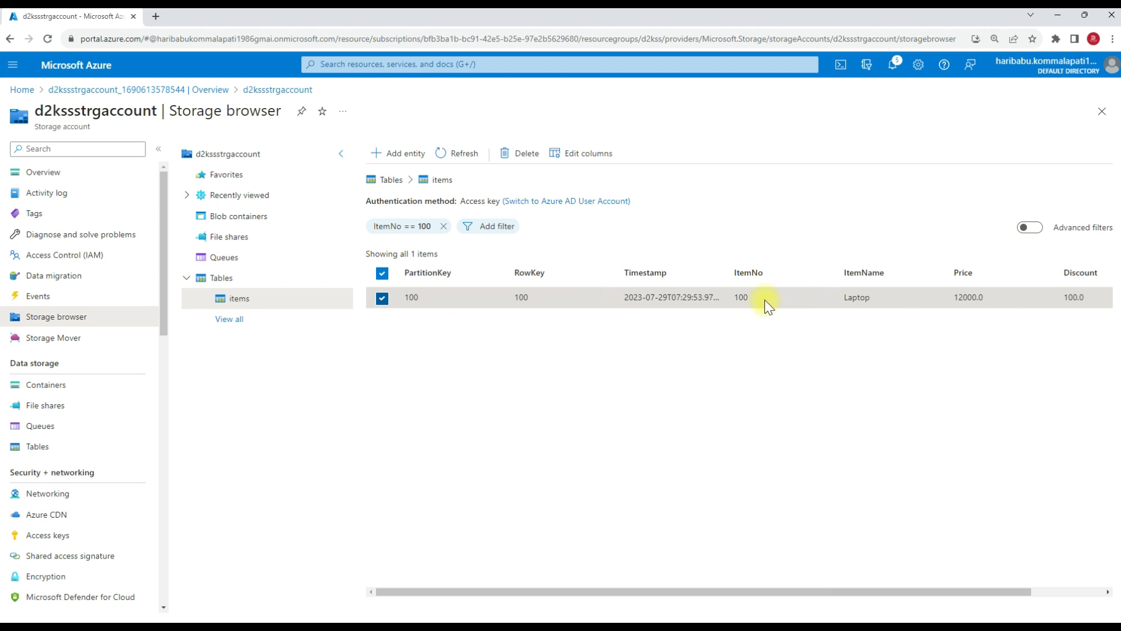
Switch the items table from the basic filter to the advanced query editor.
click(1029, 228)
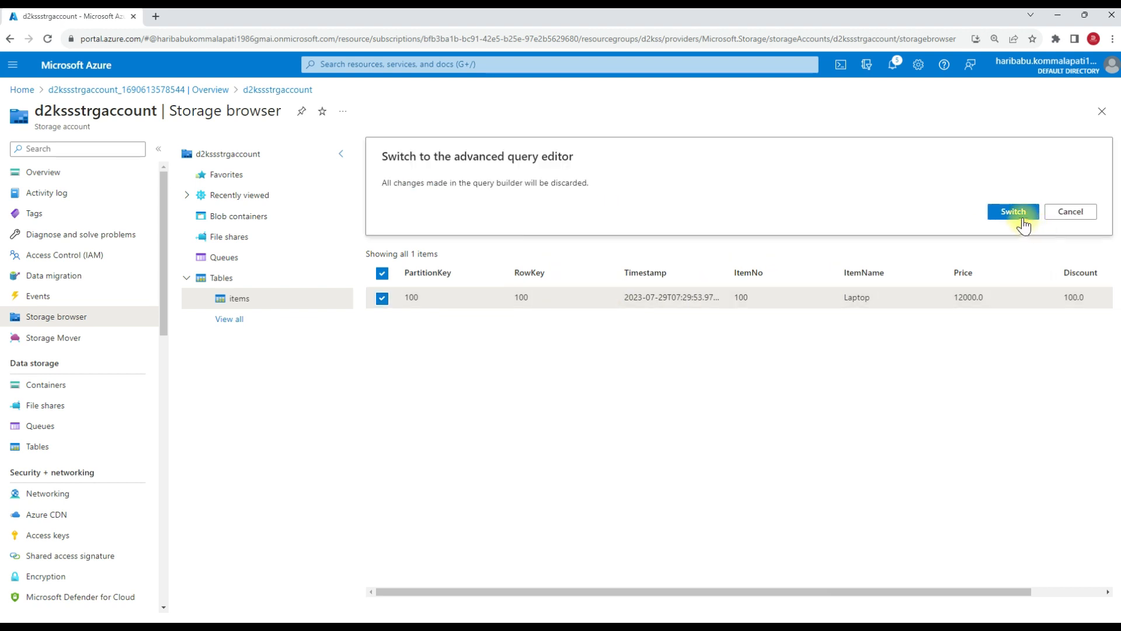
click(1023, 215)
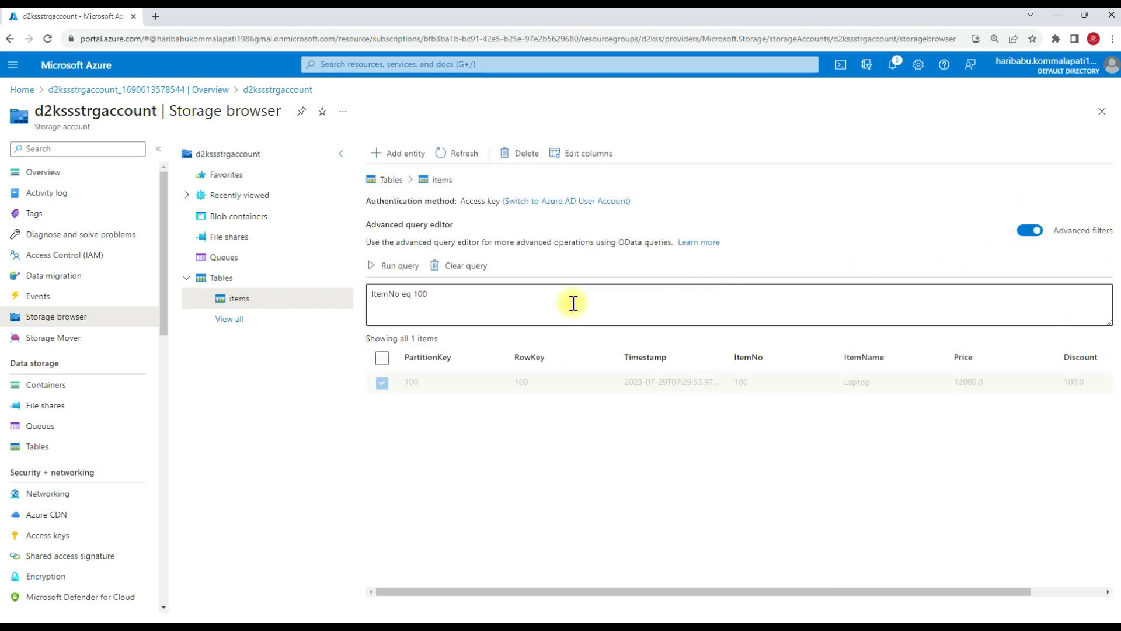